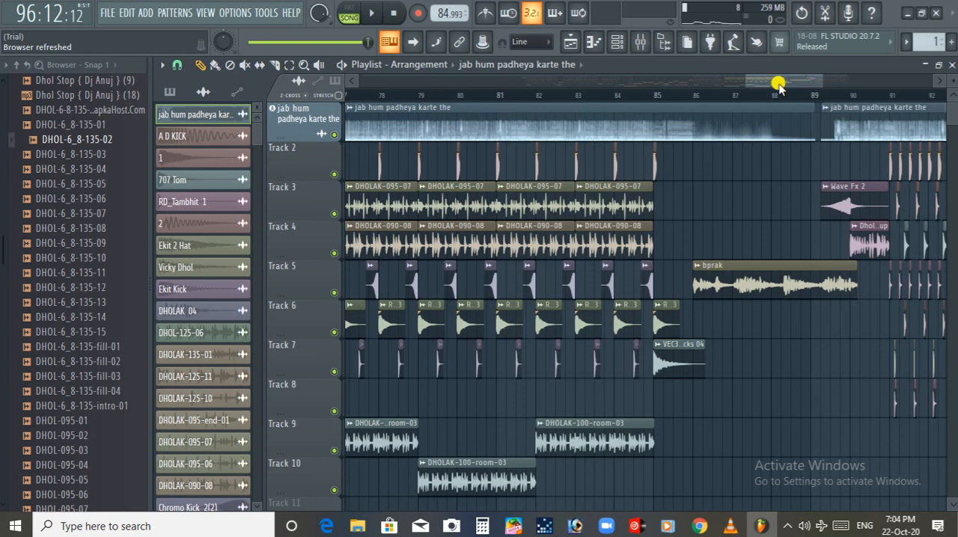
Play the arrangement from just before bar 85 to listen to the section containing the bprak clip
mouse_move(741, 80)
mouse_down()
mouse_move(715, 78)
mouse_move(723, 88)
mouse_up()
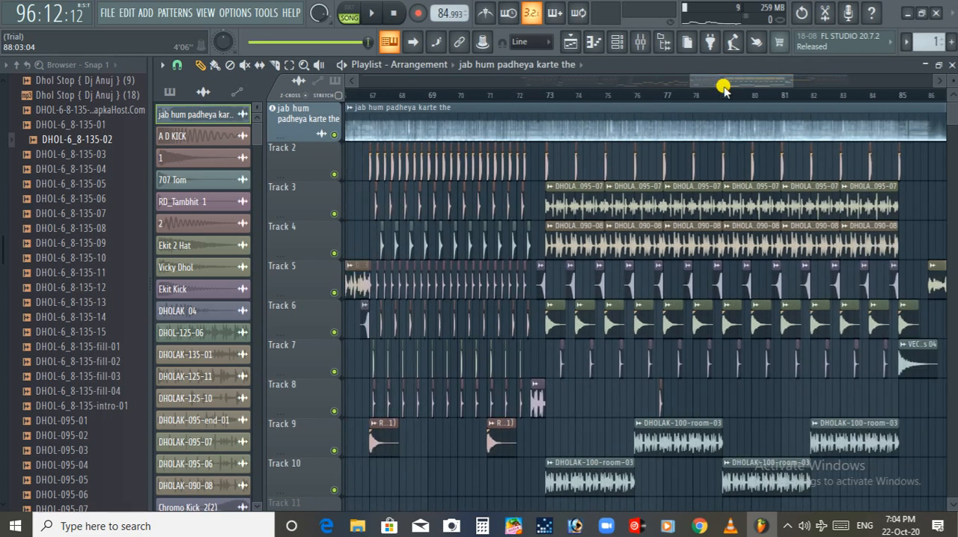
drag(717, 83, 571, 78)
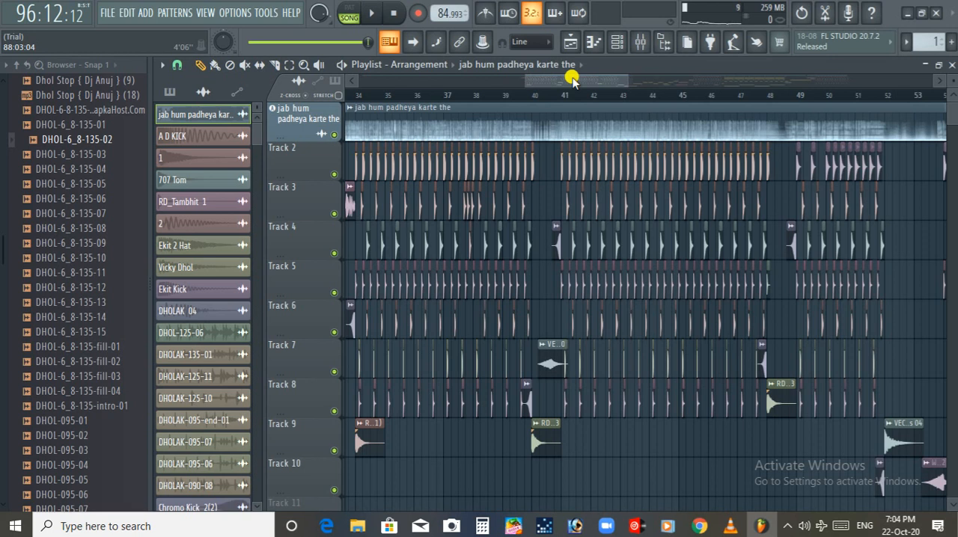
drag(571, 78, 759, 88)
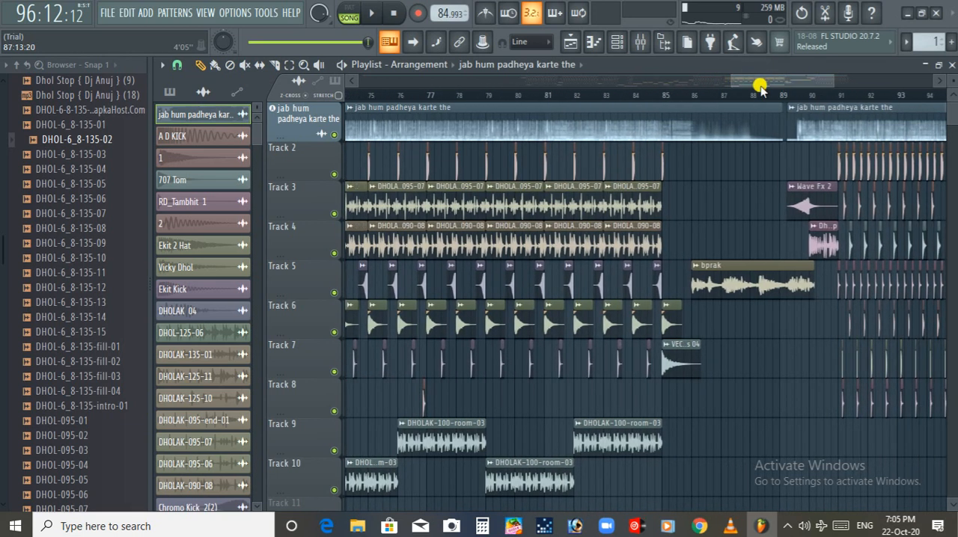
click(642, 95)
click(659, 95)
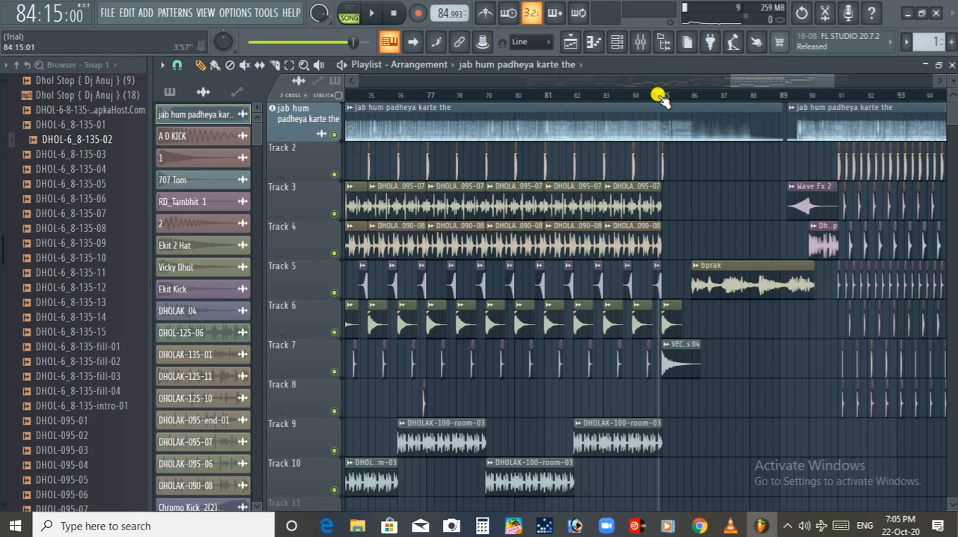
key(space)
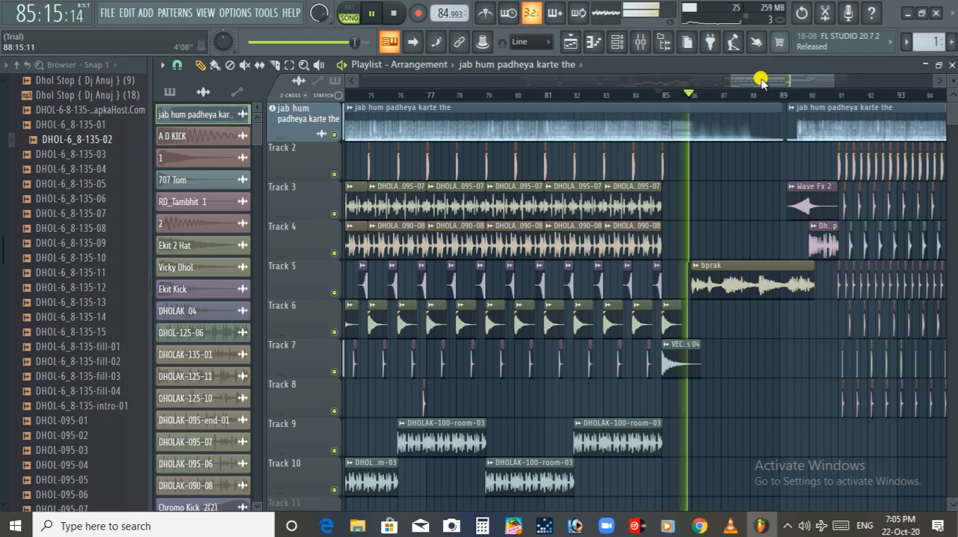
drag(760, 81, 786, 81)
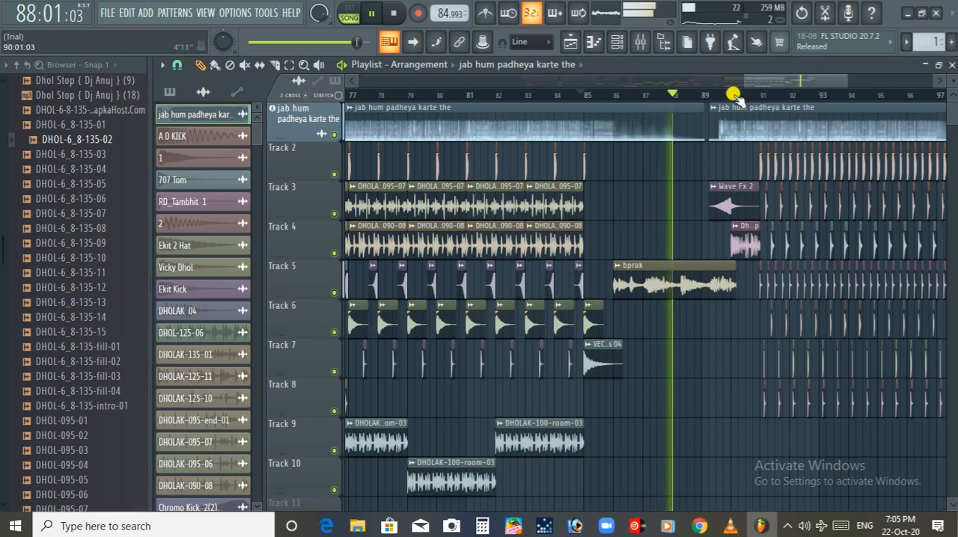
drag(761, 85, 780, 83)
key(space)
Set the playback position just before bar 89 and pick the bprak clip on Track 5 as the source clip
click(655, 95)
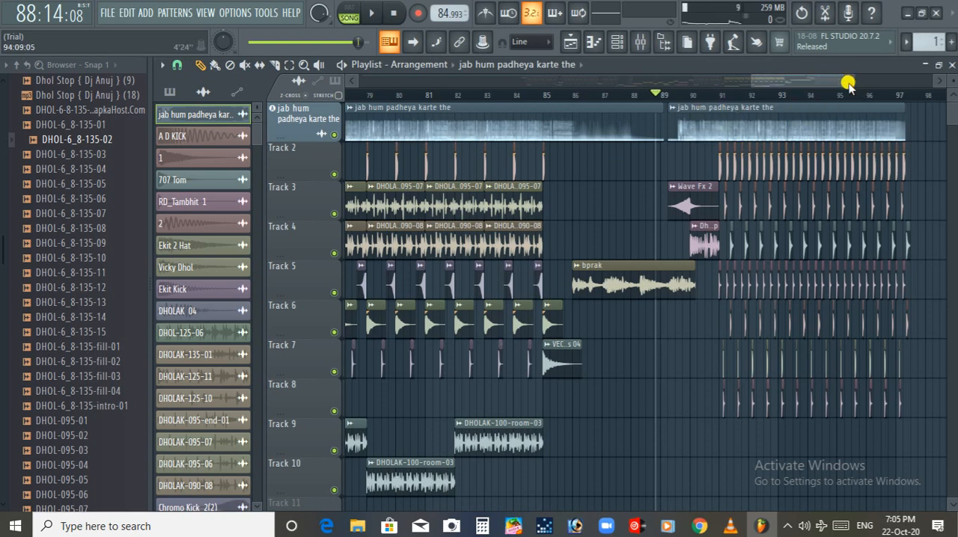
drag(847, 75, 822, 74)
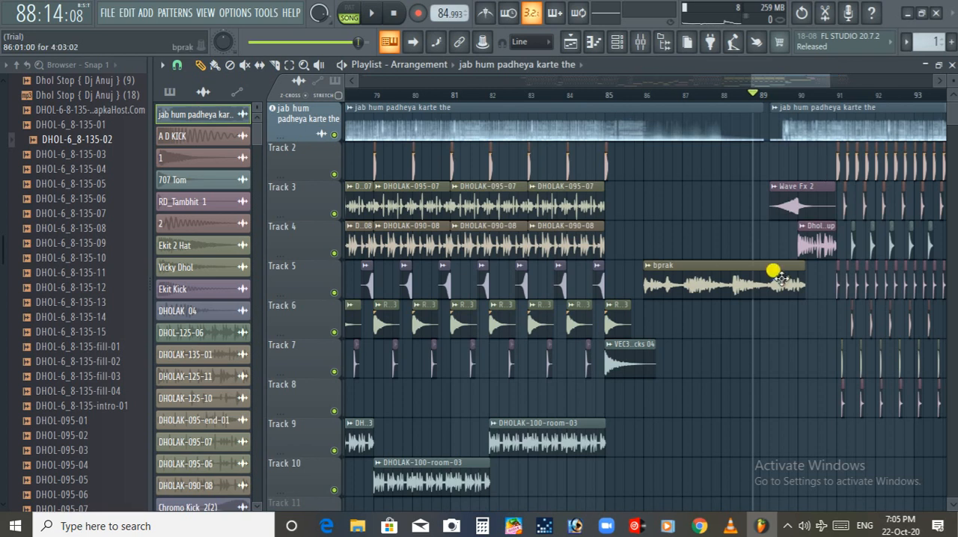
click(711, 285)
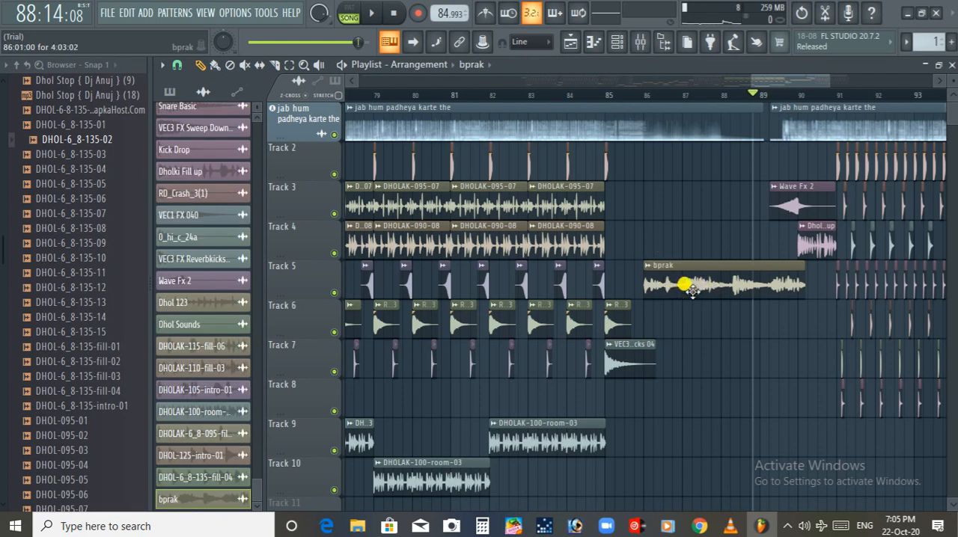
scroll(692, 290, up, 4)
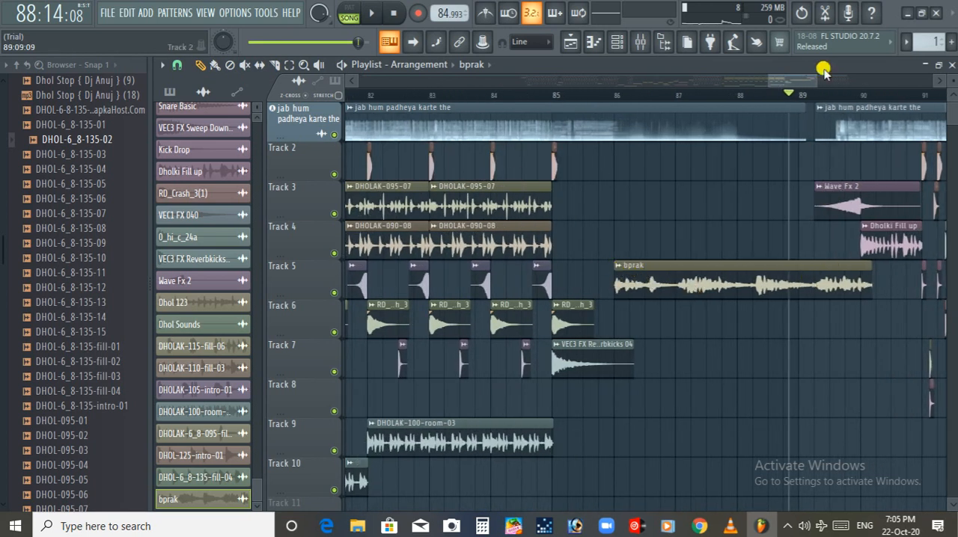
Play the song from just before bar 89 through the Dholki fill into the beat at bar 91
drag(817, 80, 805, 82)
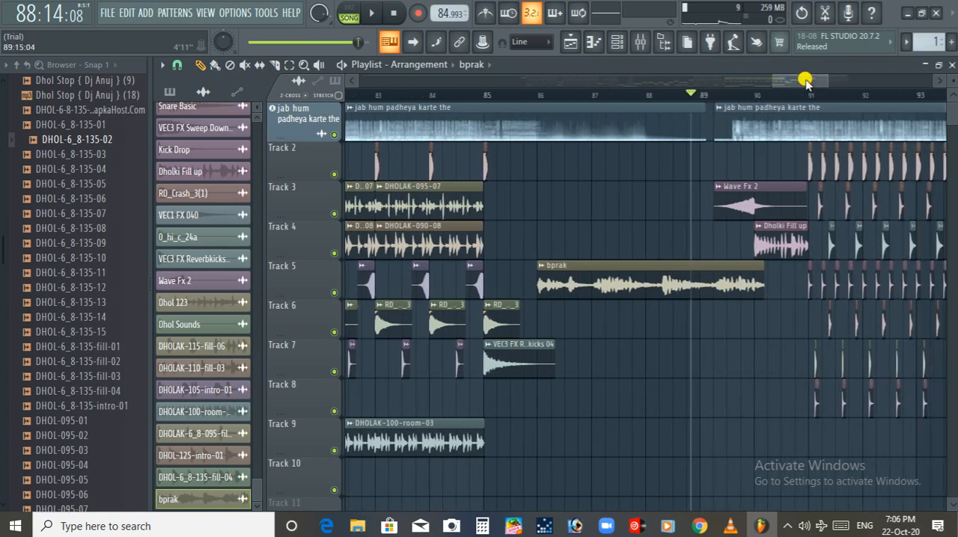
key(space)
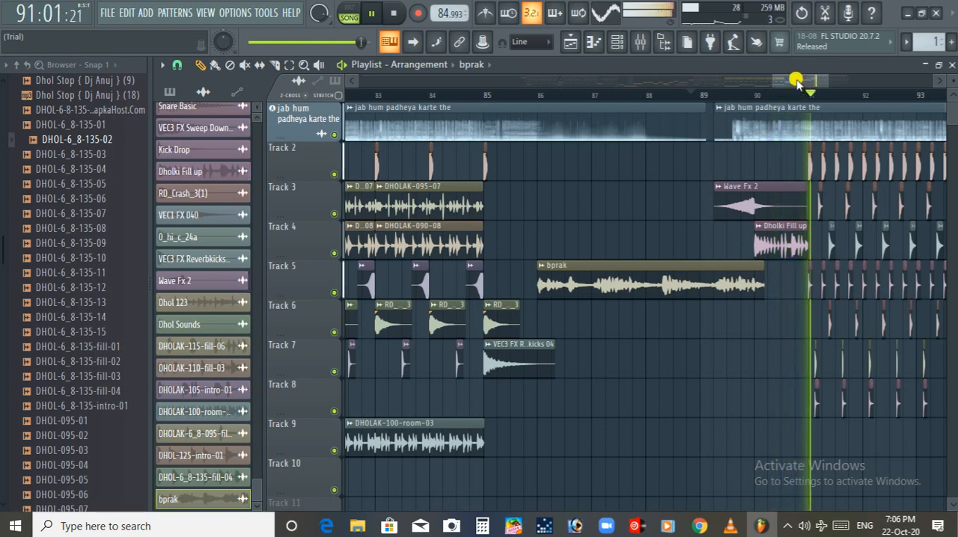
drag(800, 80, 808, 81)
key(space)
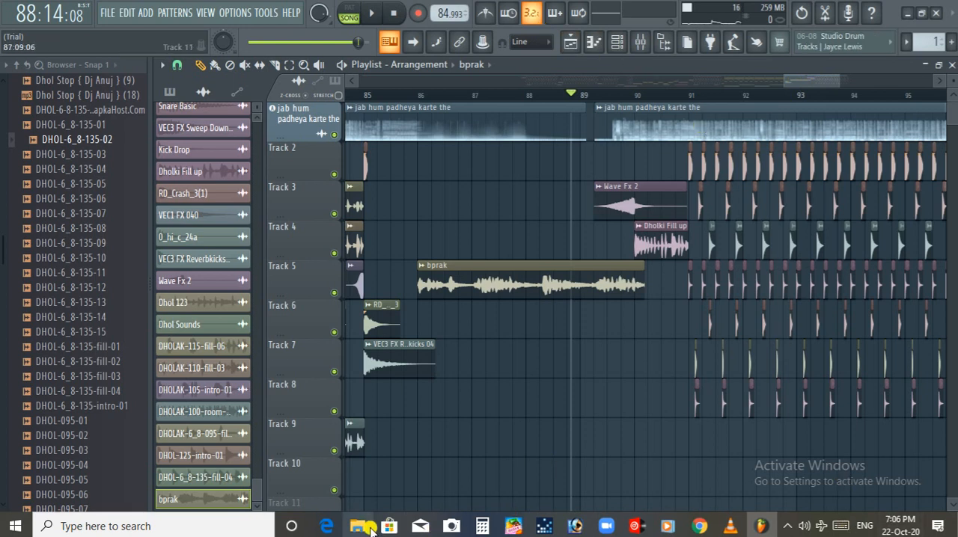
Switch to File Explorer, open the recording 20201022_094151 in VLC full screen, and jump to 10:14
click(363, 527)
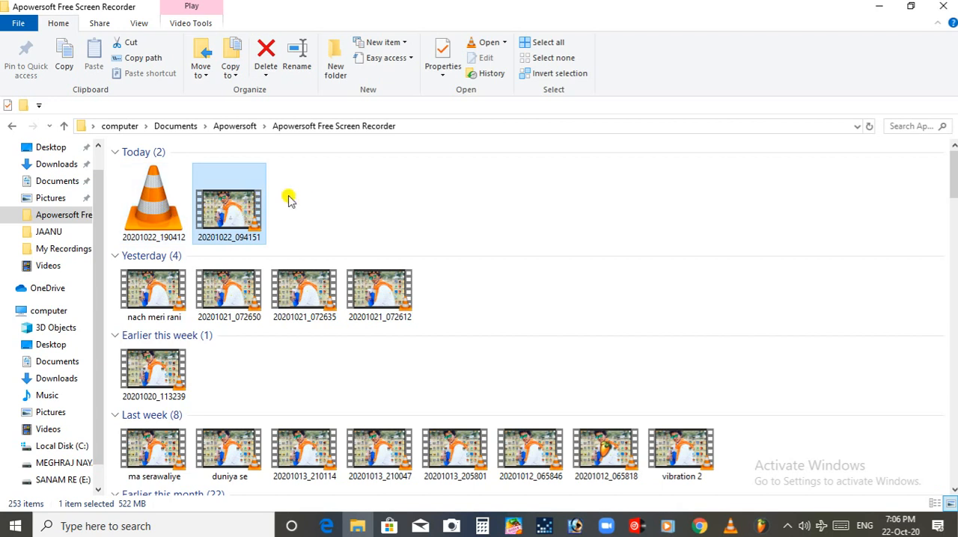
double_click(241, 219)
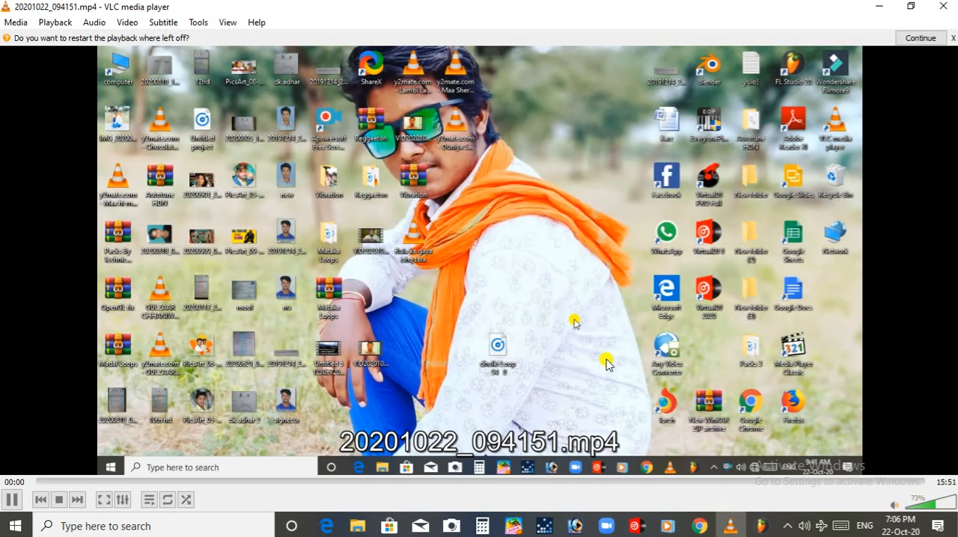
double_click(608, 365)
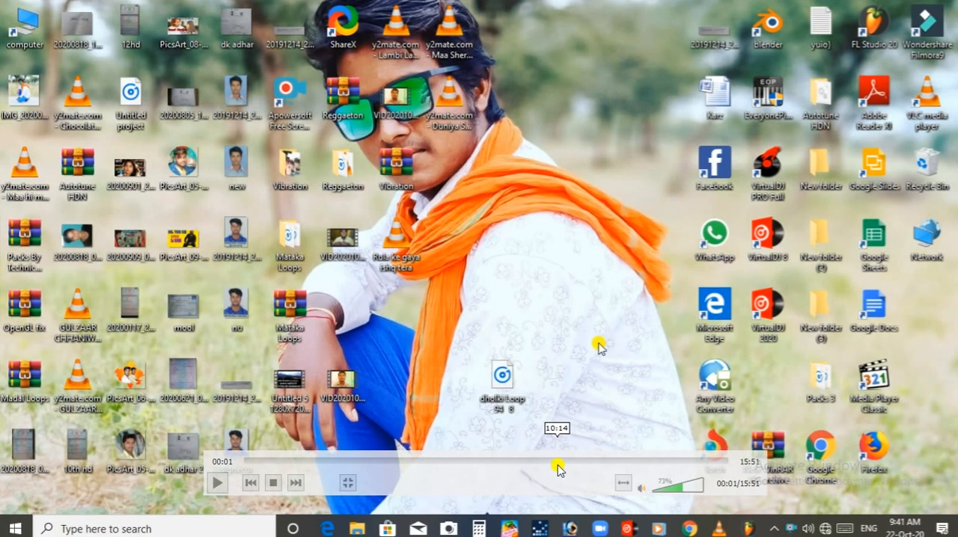
click(557, 462)
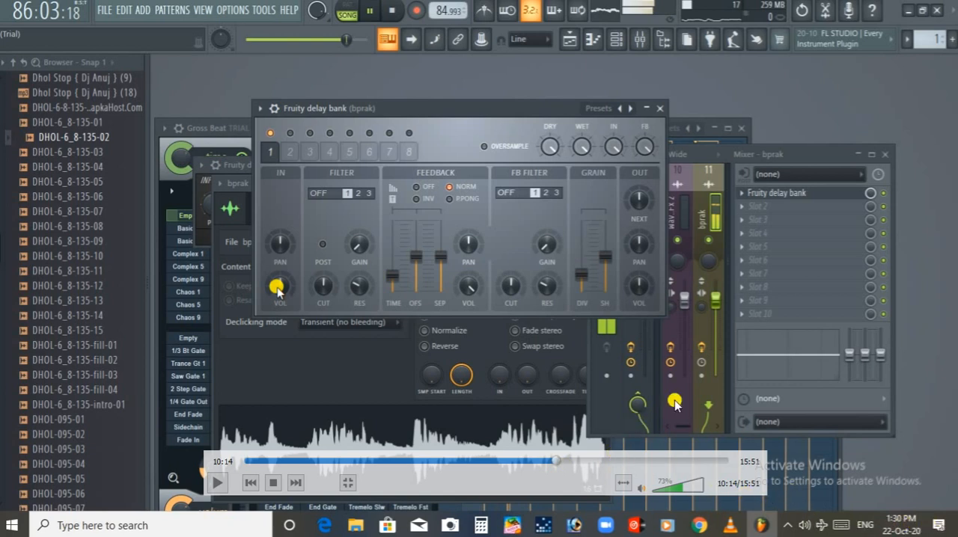
Leave the full-screen video, close VLC and switch back to FL Studio
key(Escape)
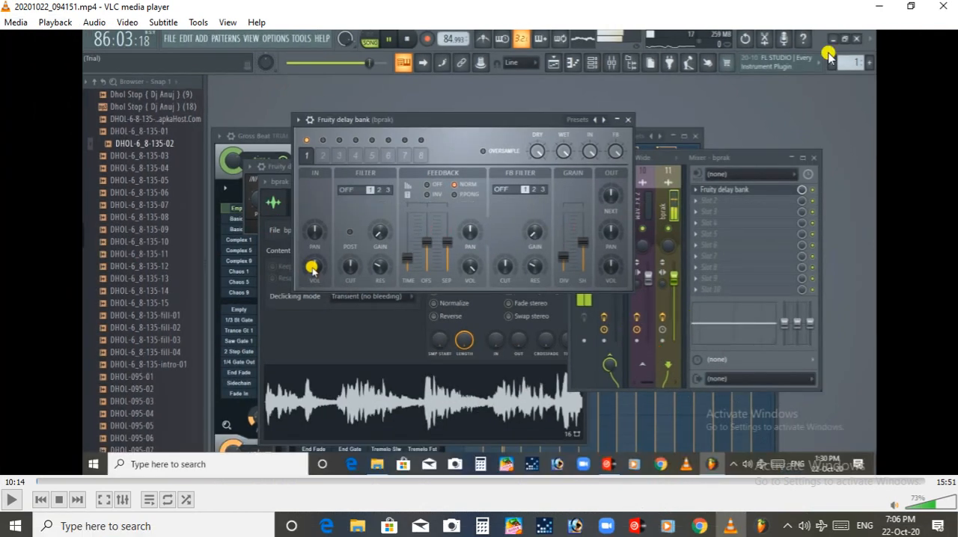
double_click(850, 76)
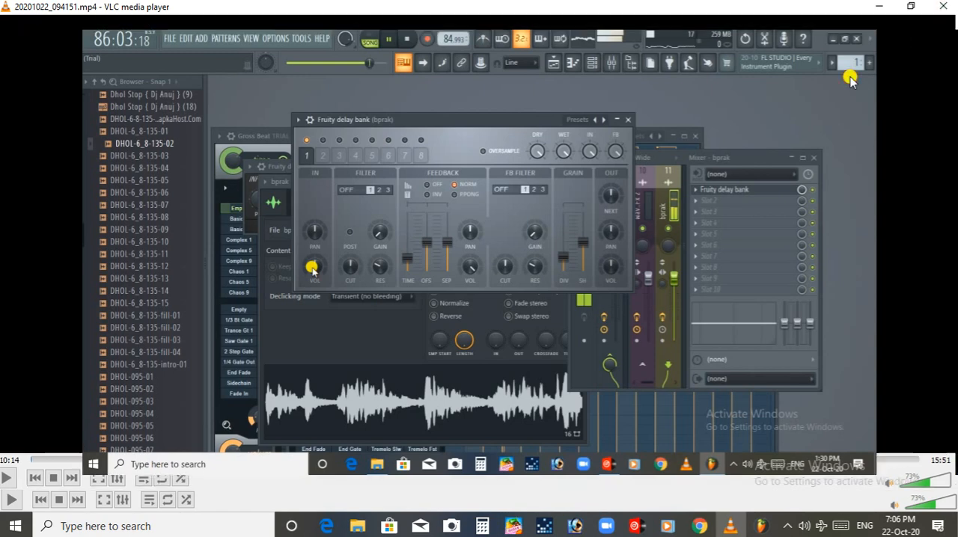
double_click(850, 77)
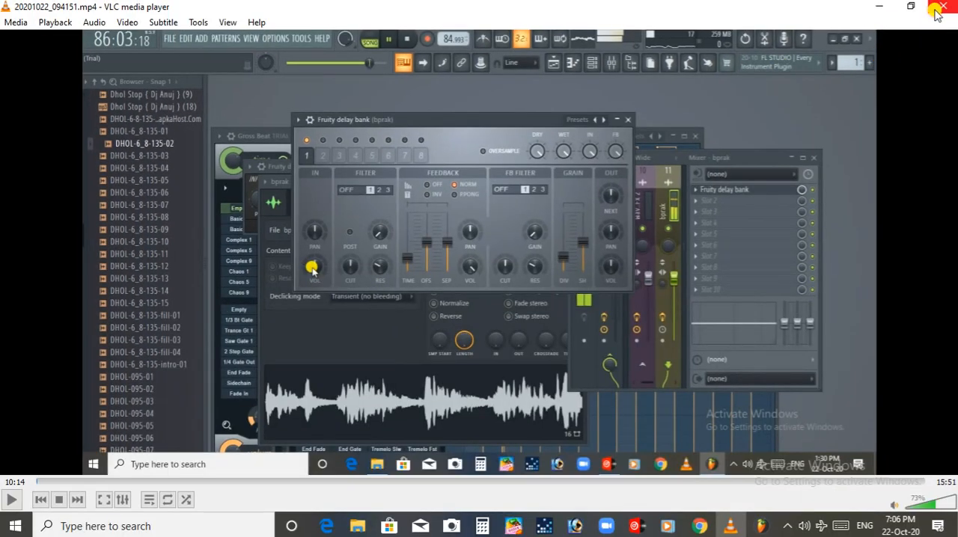
click(942, 6)
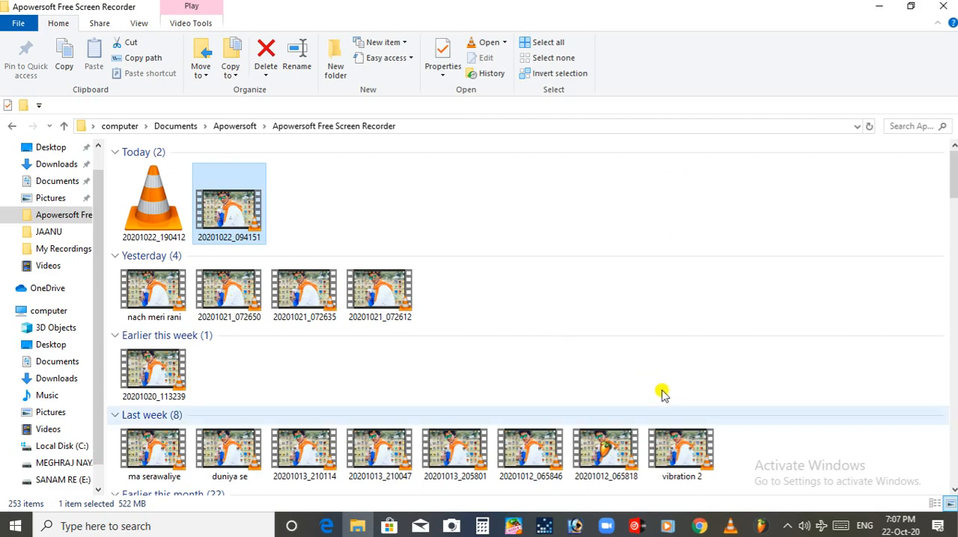
click(761, 526)
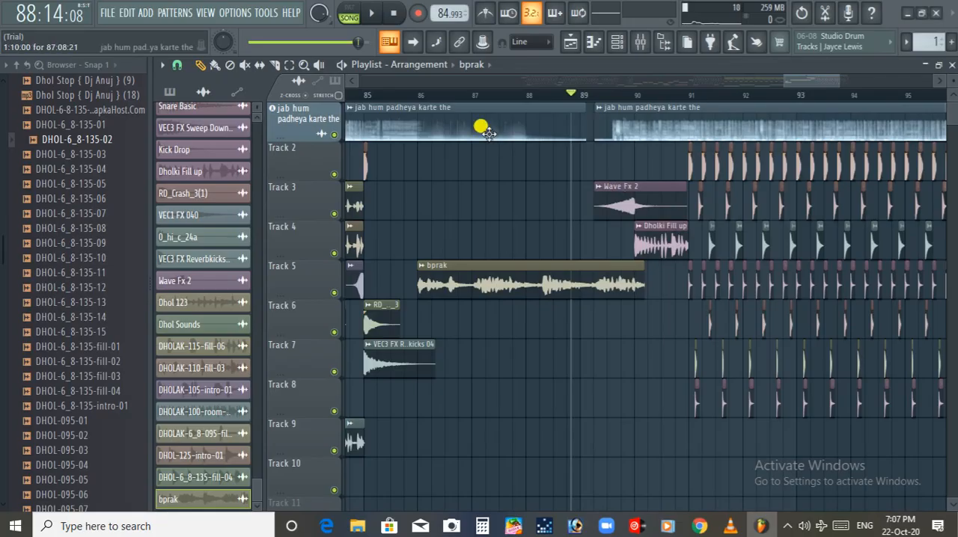
Audition the song around bar 66, and again from just before bar 41
click(406, 95)
drag(807, 81, 711, 79)
click(579, 94)
key(space)
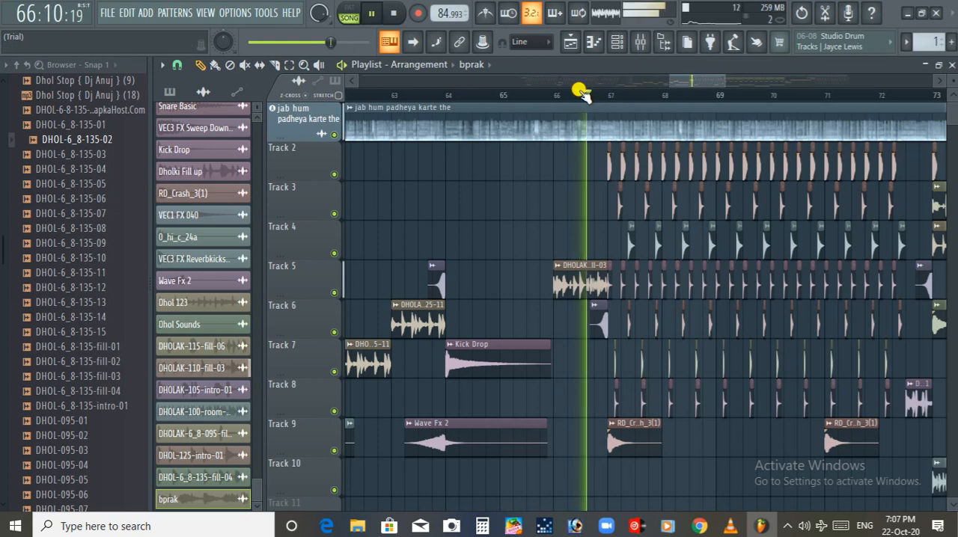
drag(669, 84, 570, 80)
click(416, 99)
key(space)
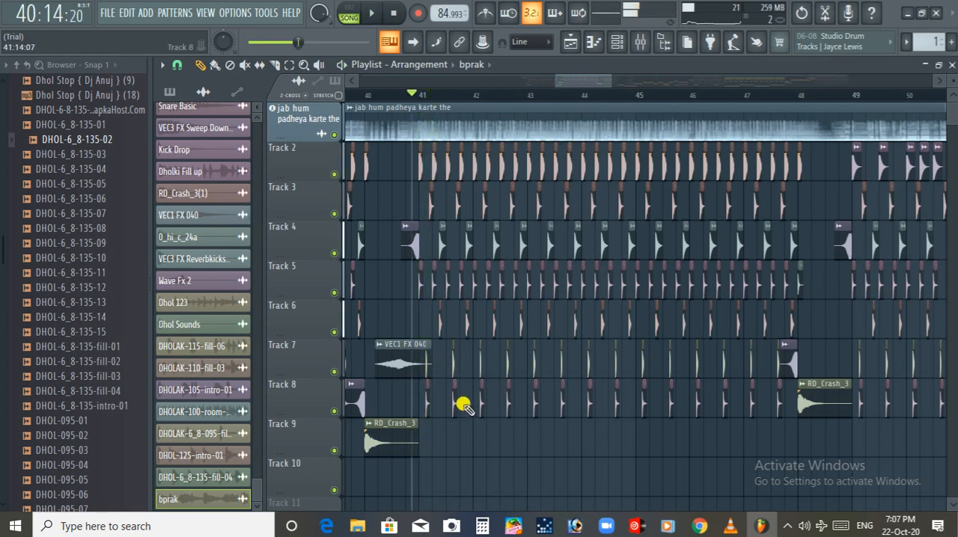
Place a bprak clip on Track 10 at bar 41 and play it back together with the beat
click(417, 479)
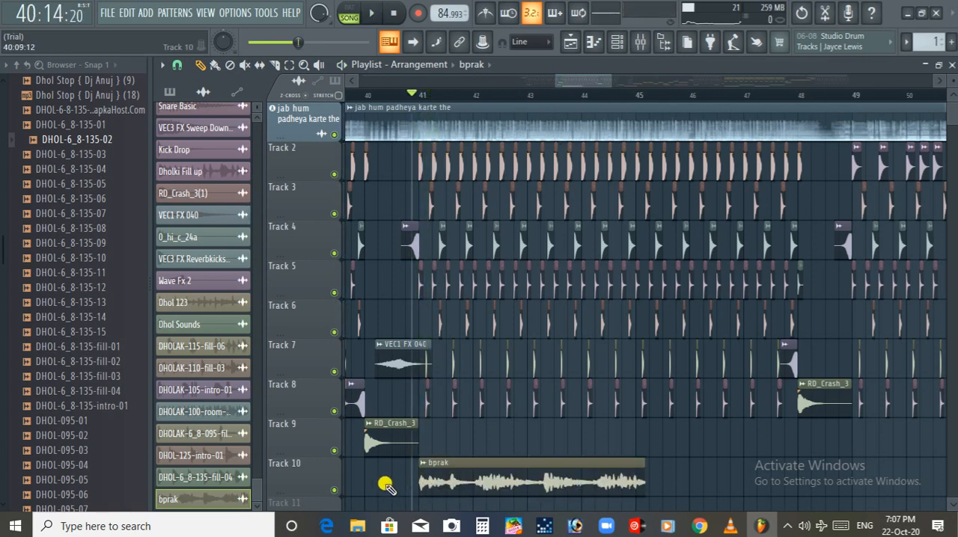
scroll(404, 486, up, 4)
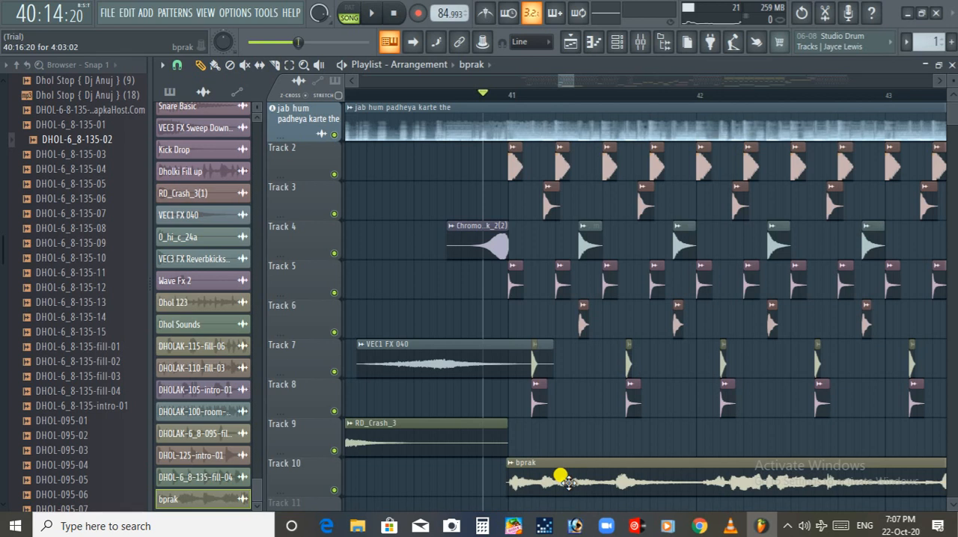
key(space)
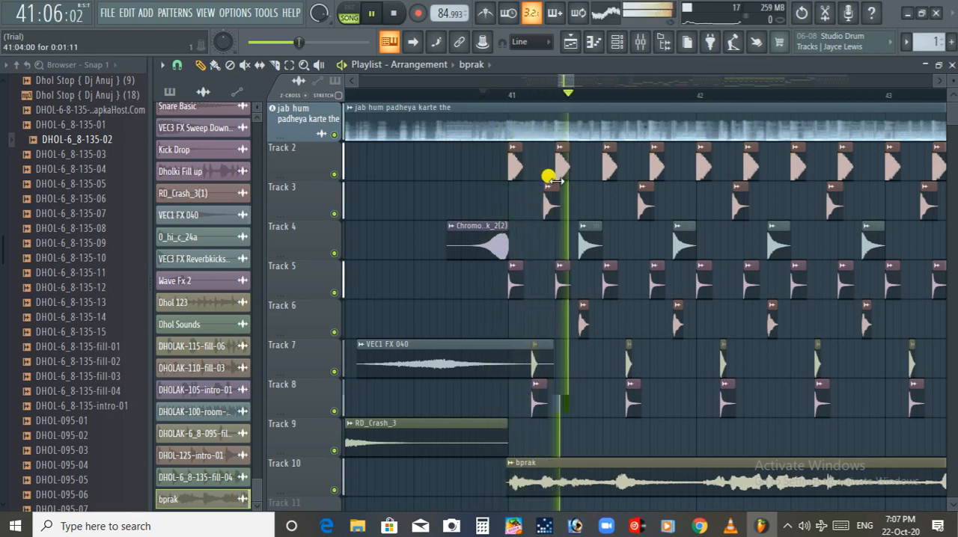
scroll(569, 80, down, 3)
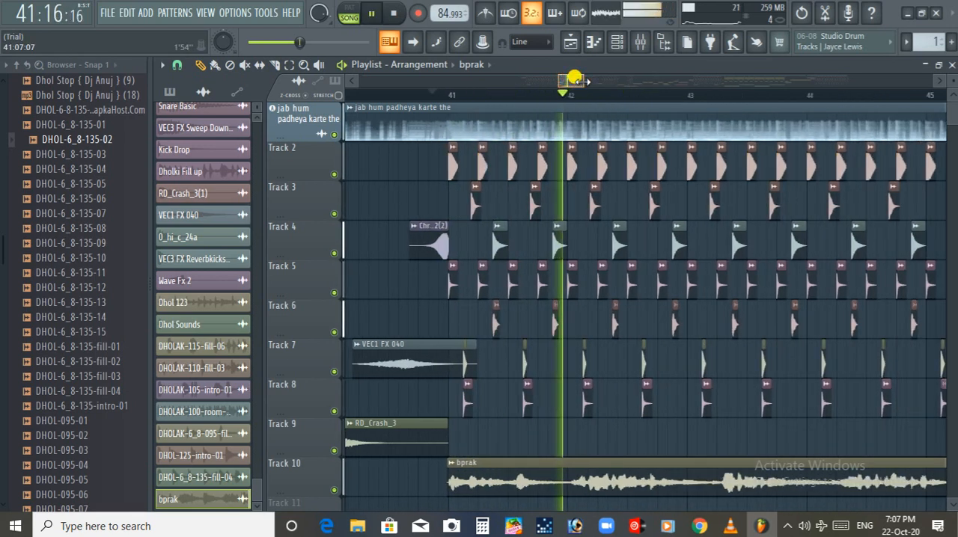
scroll(576, 79, down, 2)
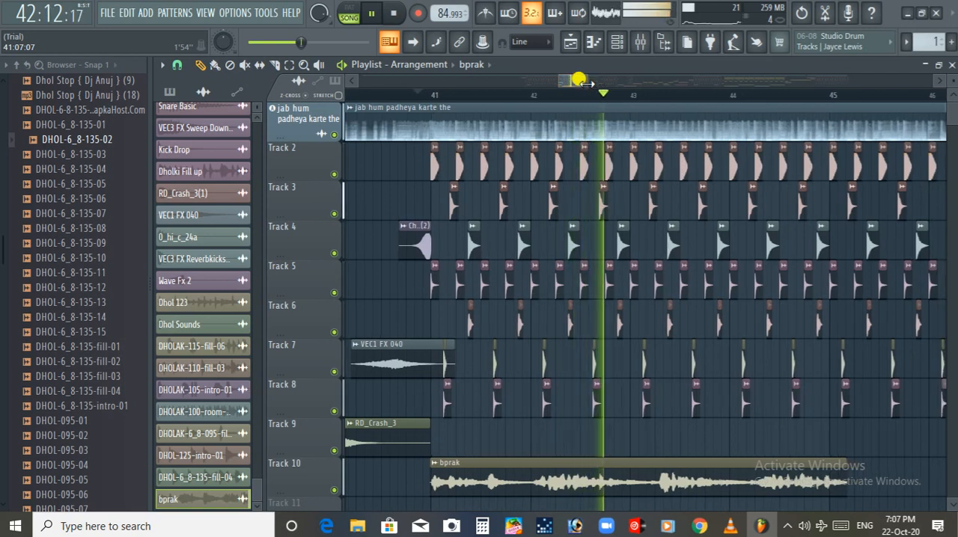
mouse_move(579, 80)
mouse_down()
mouse_move(603, 78)
mouse_move(573, 80)
mouse_up()
key(space)
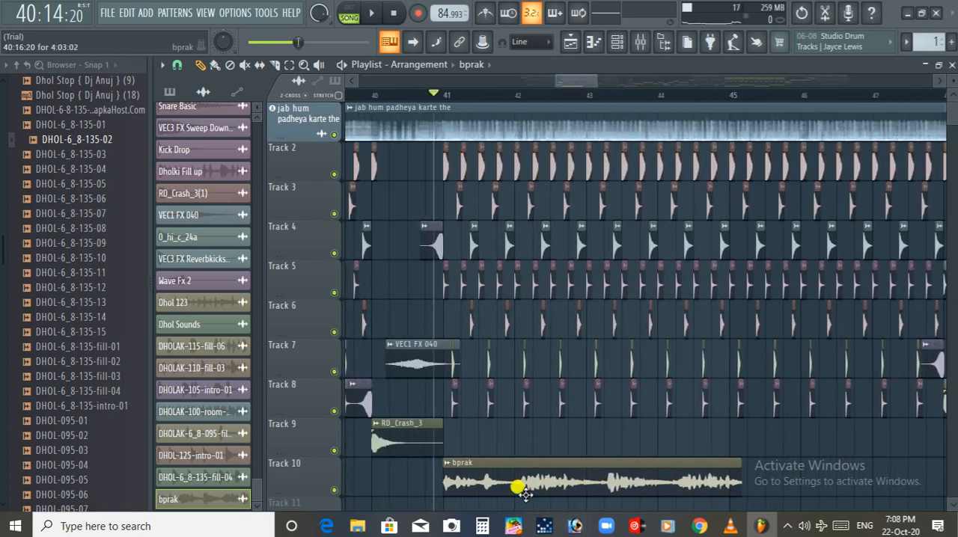
Move the bprak clip from Track 10 up to Track 9 at bar 41 and look at its channel settings
drag(485, 488, 483, 436)
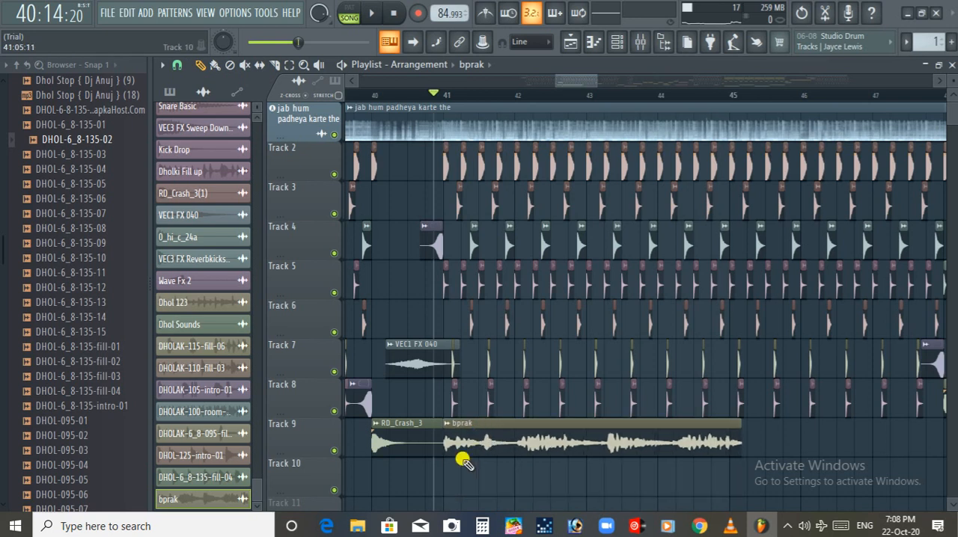
ctrl+scroll(463, 462, up, 3)
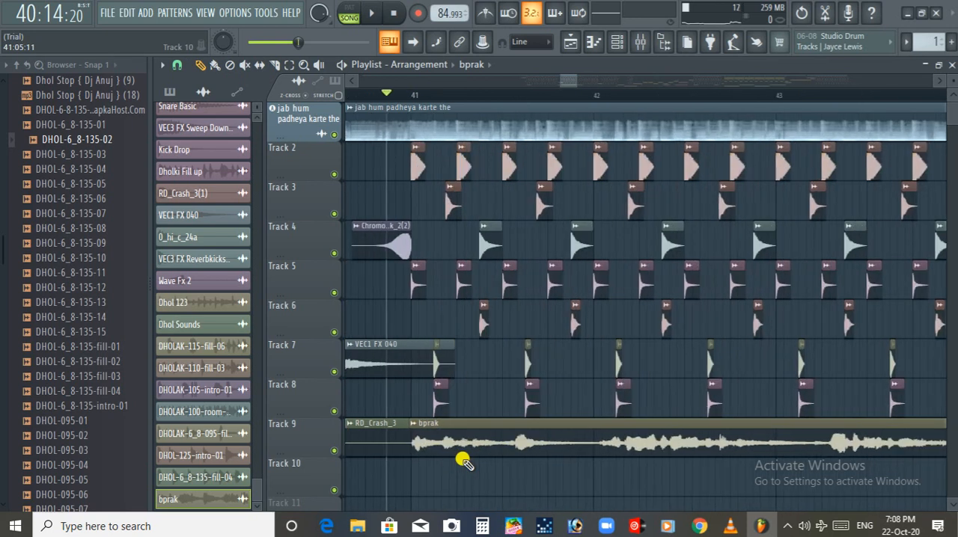
drag(566, 82, 572, 83)
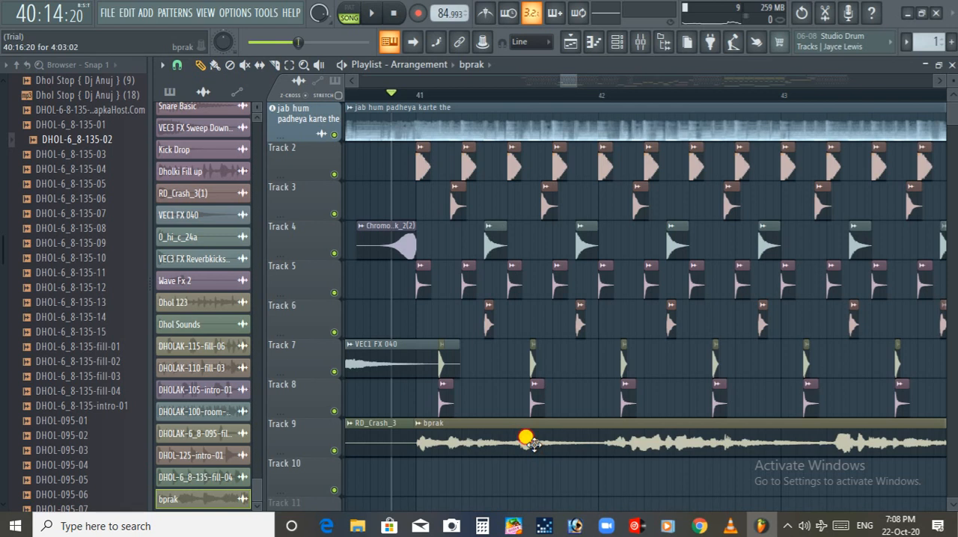
double_click(559, 448)
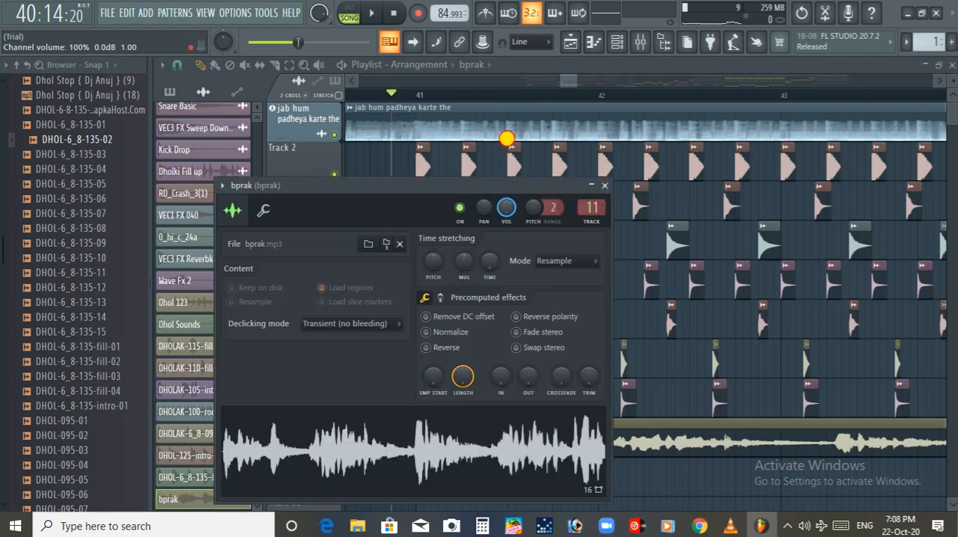
drag(553, 77, 566, 81)
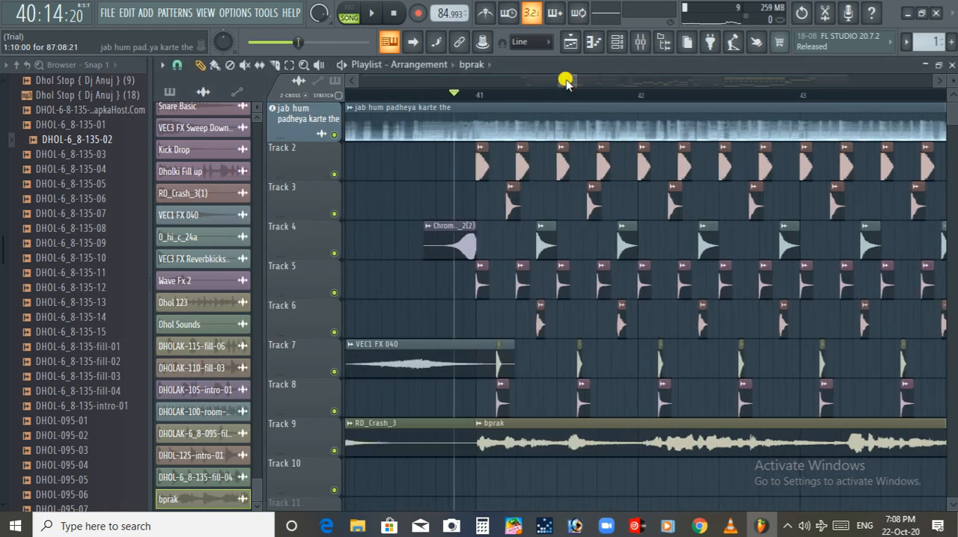
Audition the arrangement from just before bar 41, and again from around bar 85 ahead of the second bprak clip
click(465, 96)
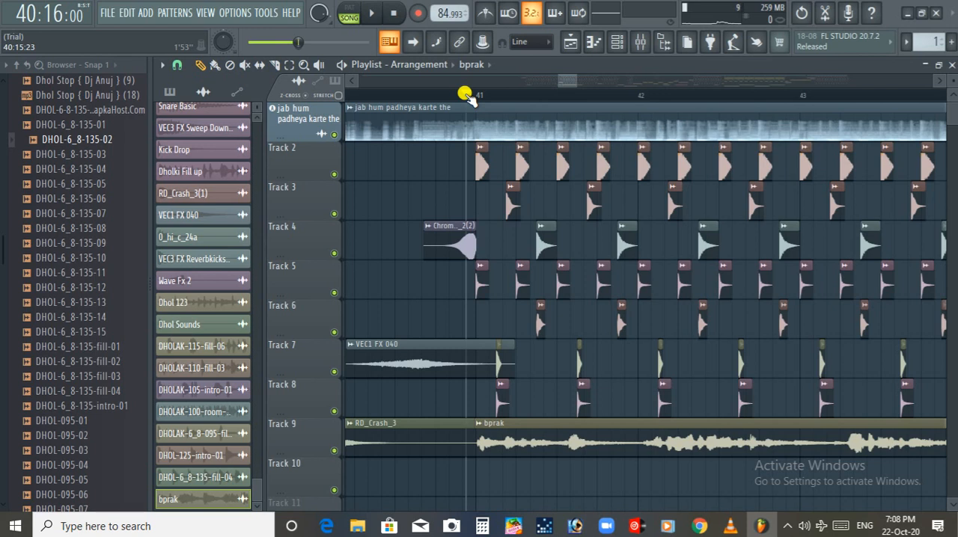
key(space)
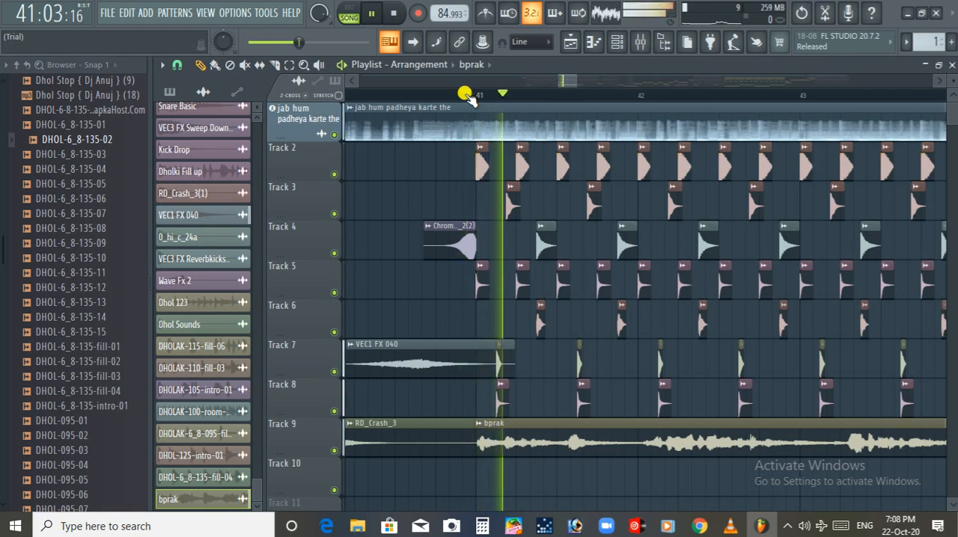
drag(569, 80, 785, 80)
click(606, 96)
key(space)
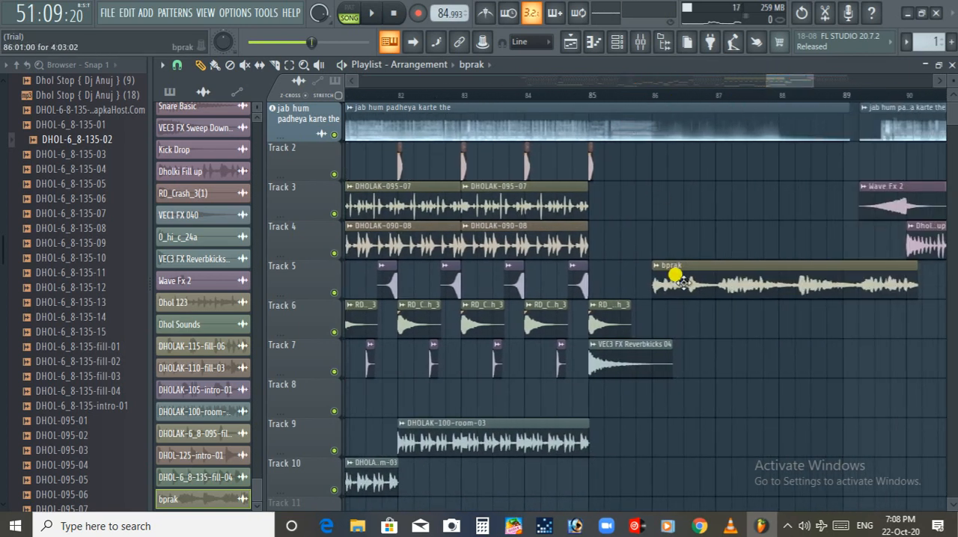
Look over the section around bar 89 and view the clip options of the second "jab hum padheya karte the" clip
drag(786, 79, 804, 88)
click(621, 95)
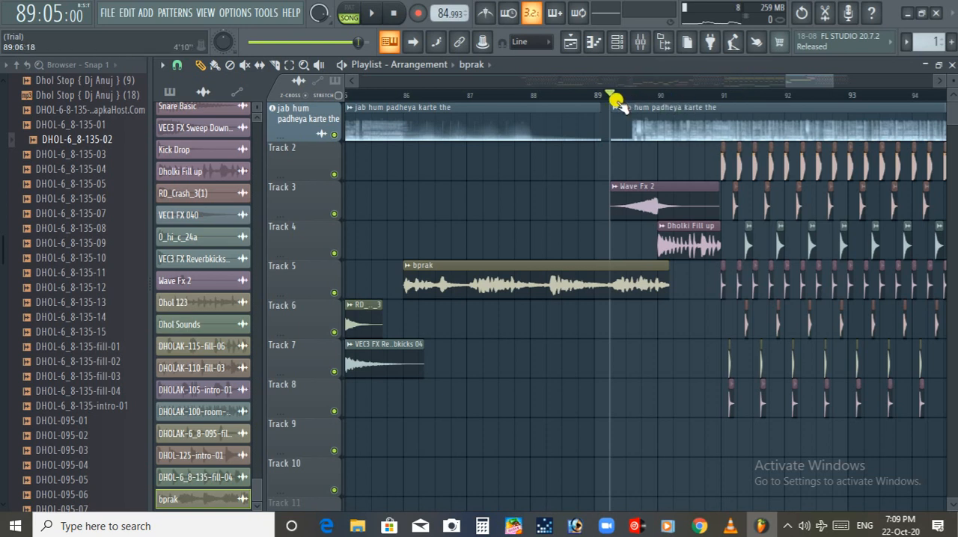
click(612, 108)
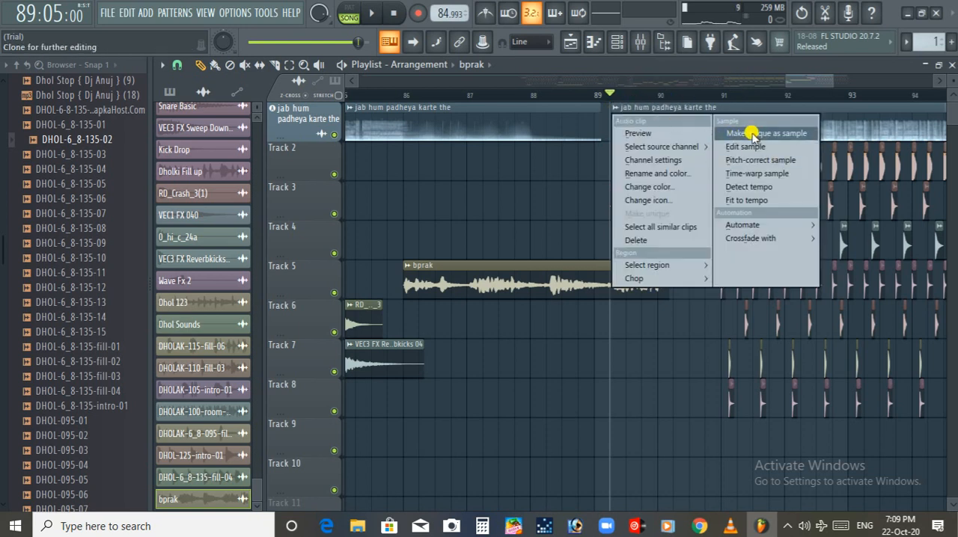
click(799, 88)
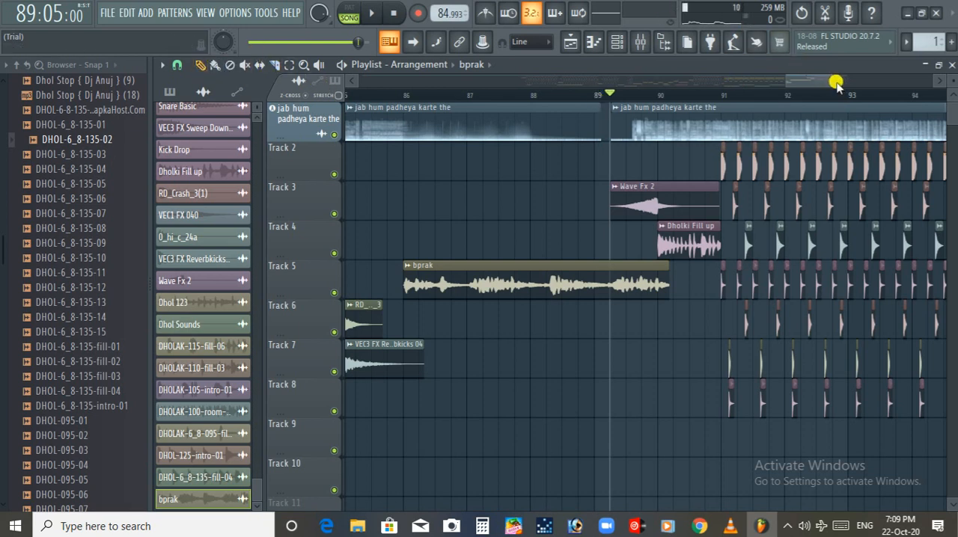
mouse_move(823, 77)
mouse_down()
mouse_move(798, 84)
mouse_move(816, 80)
mouse_up()
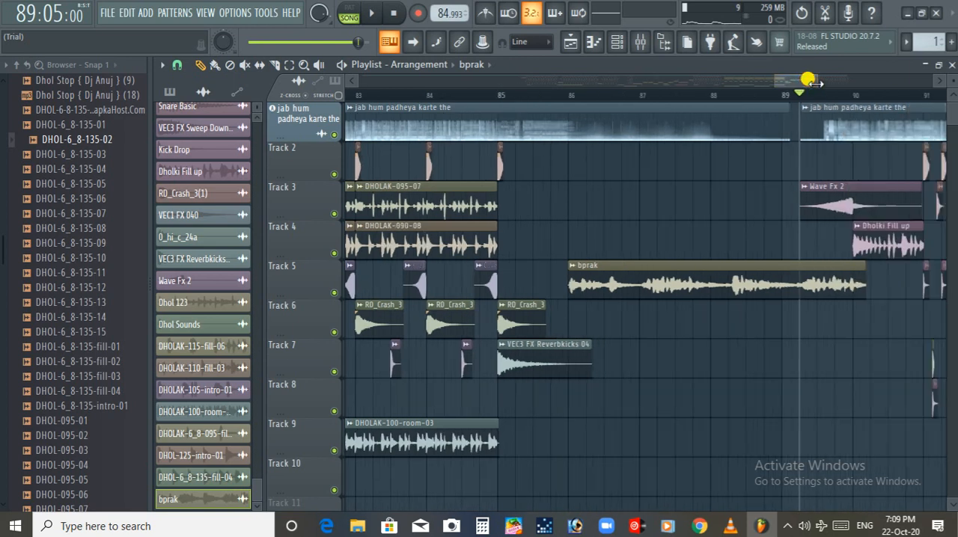
click(633, 110)
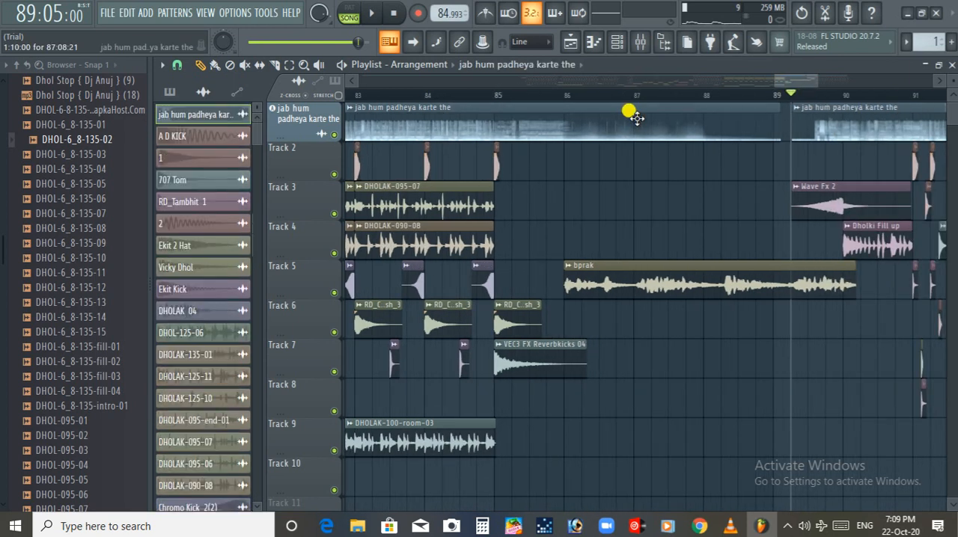
Delete the bprak clip at bar 86 on Track 5
click(655, 267)
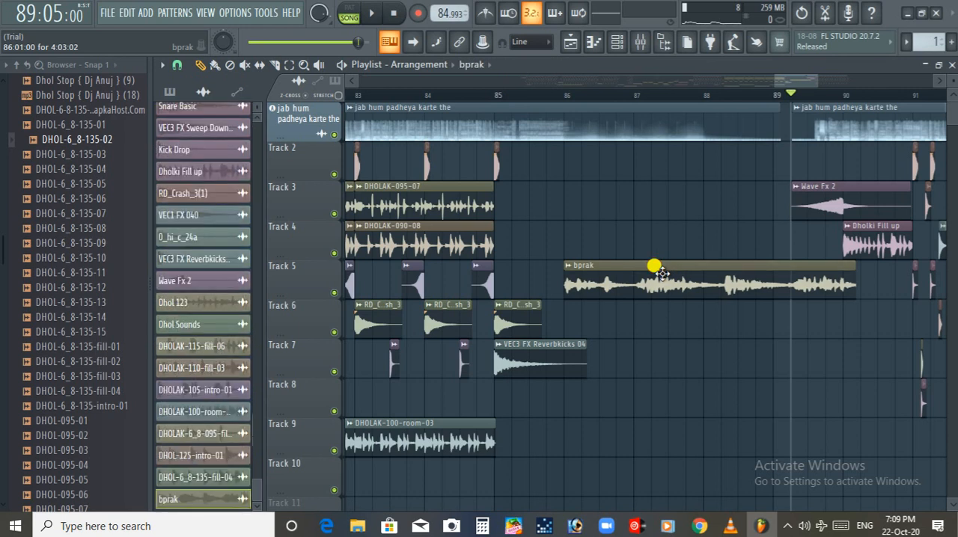
click(514, 95)
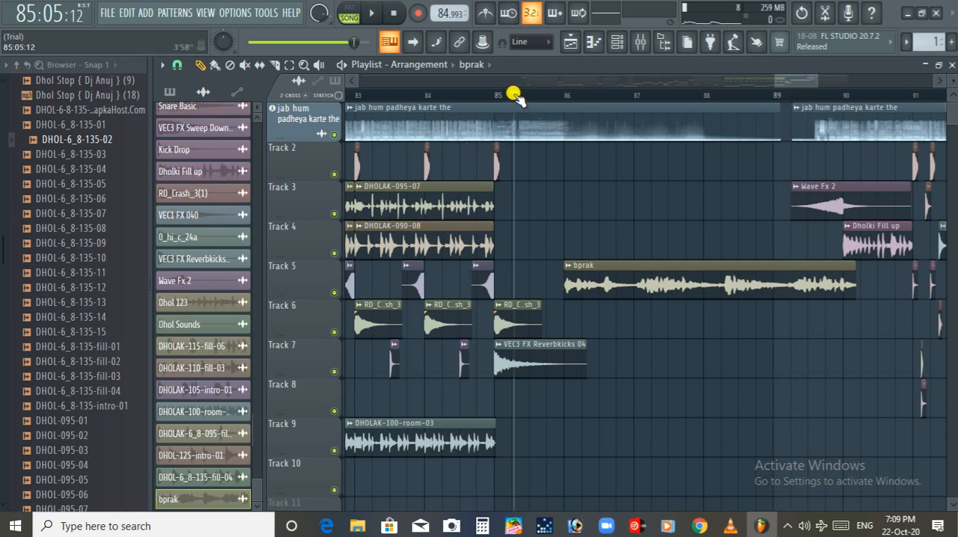
right_click(652, 280)
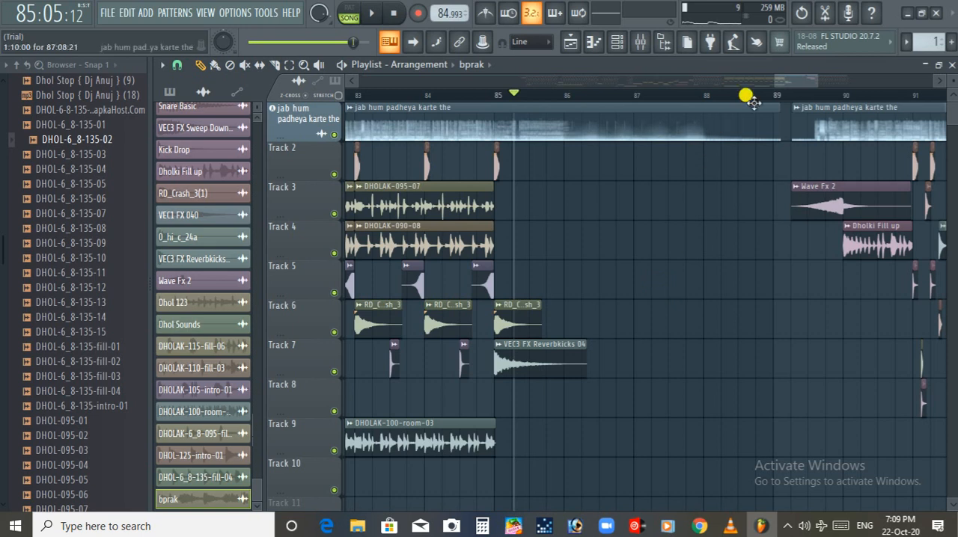
drag(766, 81, 755, 80)
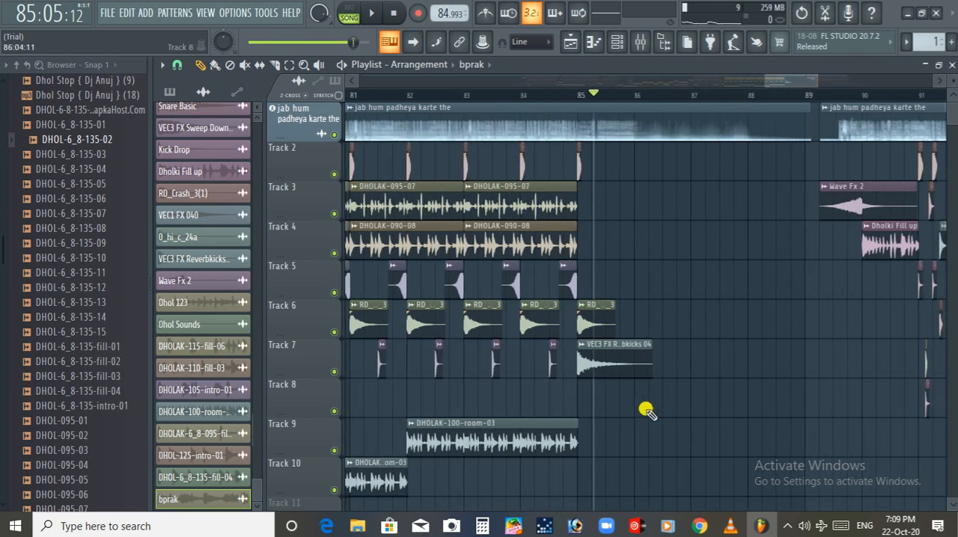
Switch to VirtualDJ and cue "jab hum padheya karte the" on deck A about 18.6 seconds before its end
click(640, 527)
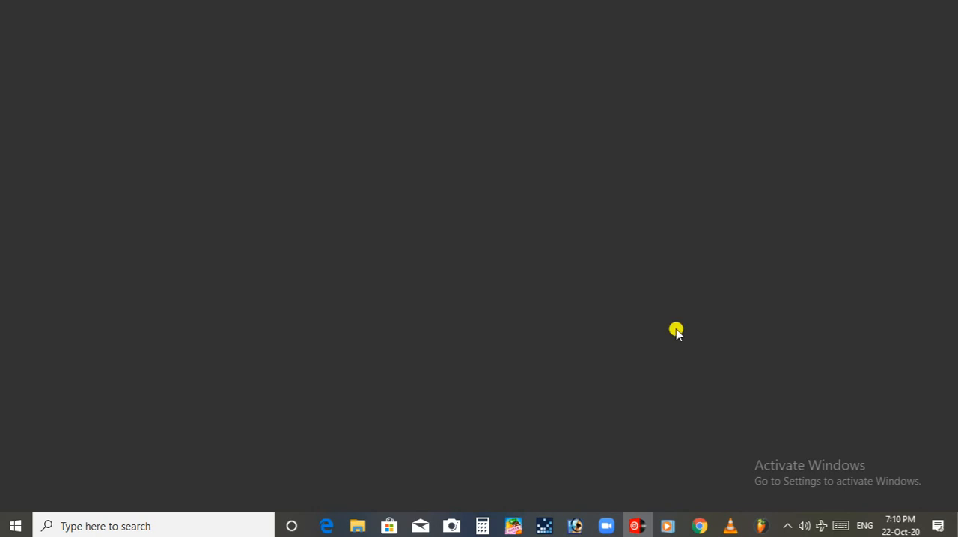
click(636, 526)
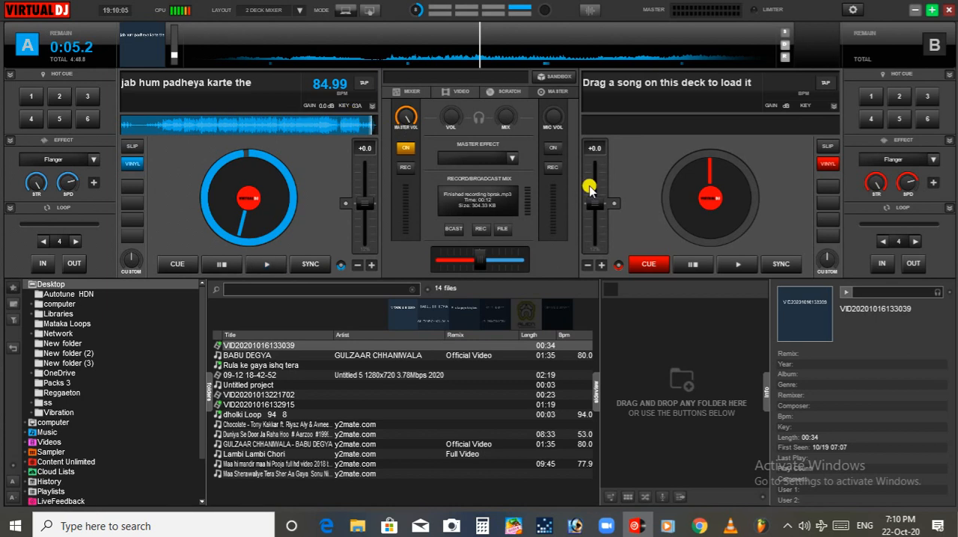
click(341, 128)
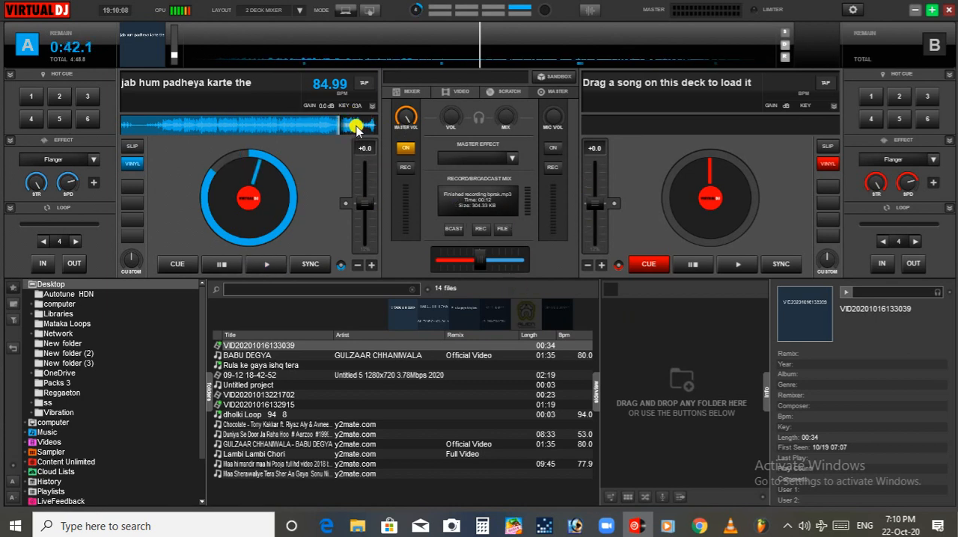
click(357, 129)
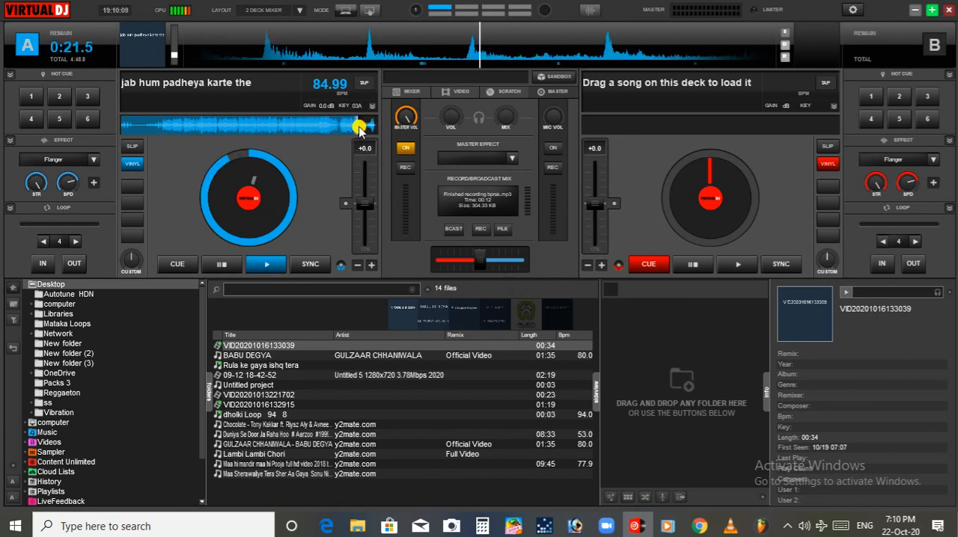
click(271, 264)
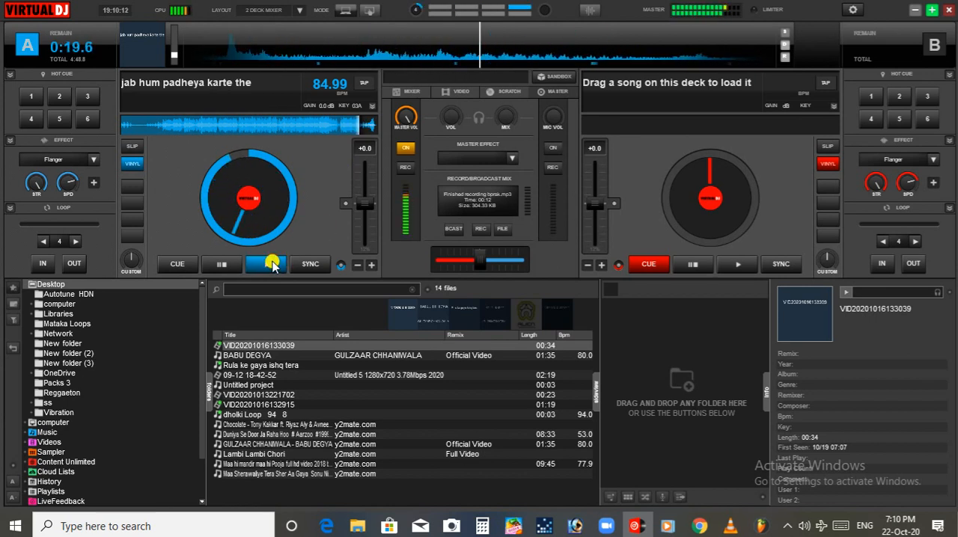
click(271, 265)
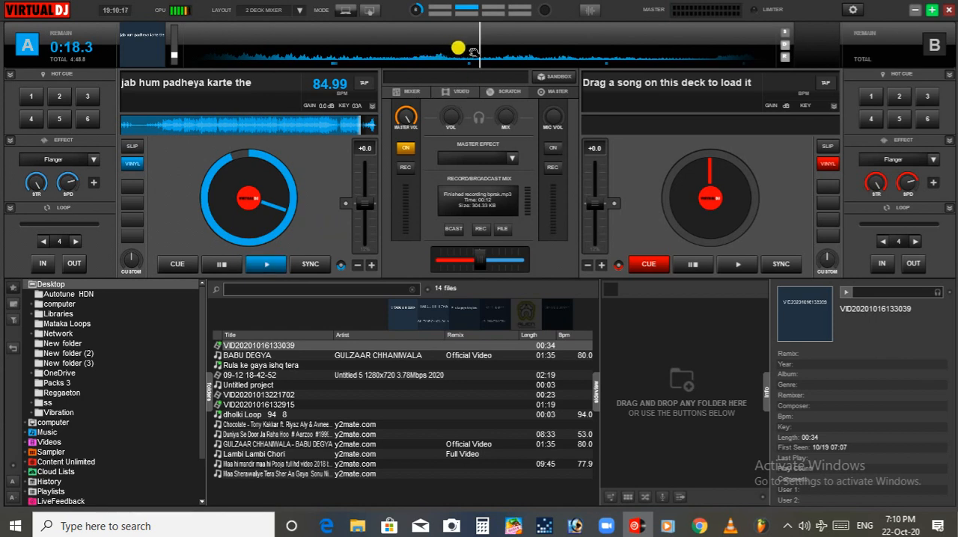
mouse_move(479, 43)
mouse_down()
mouse_move(546, 45)
mouse_move(486, 28)
mouse_up()
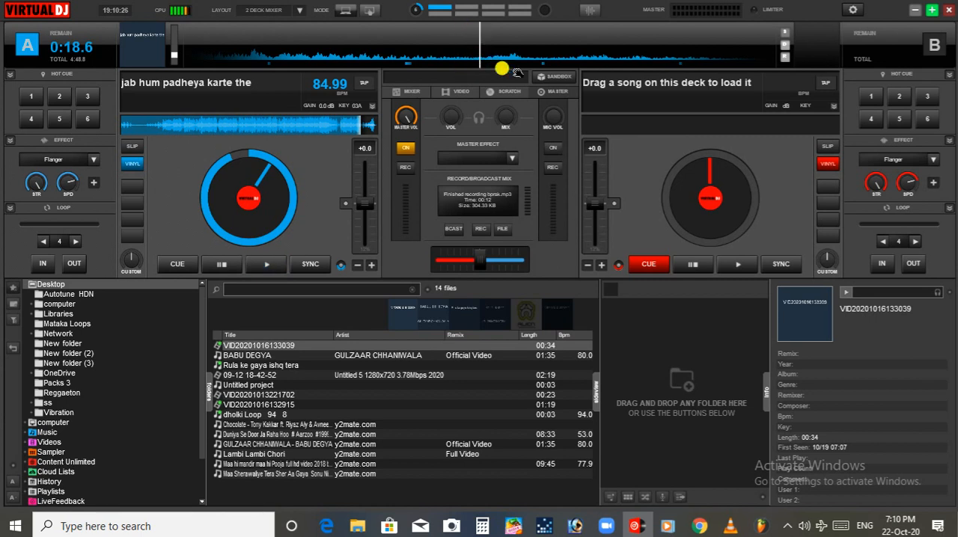
Glance at the FL Studio playlist, return to VirtualDJ and recue deck A about 18.7 seconds before the song's end
click(764, 527)
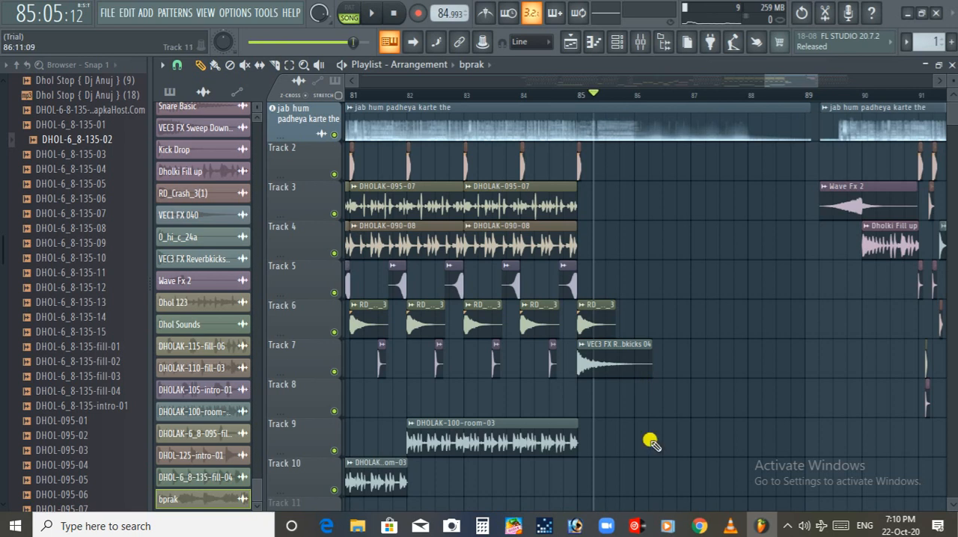
click(762, 526)
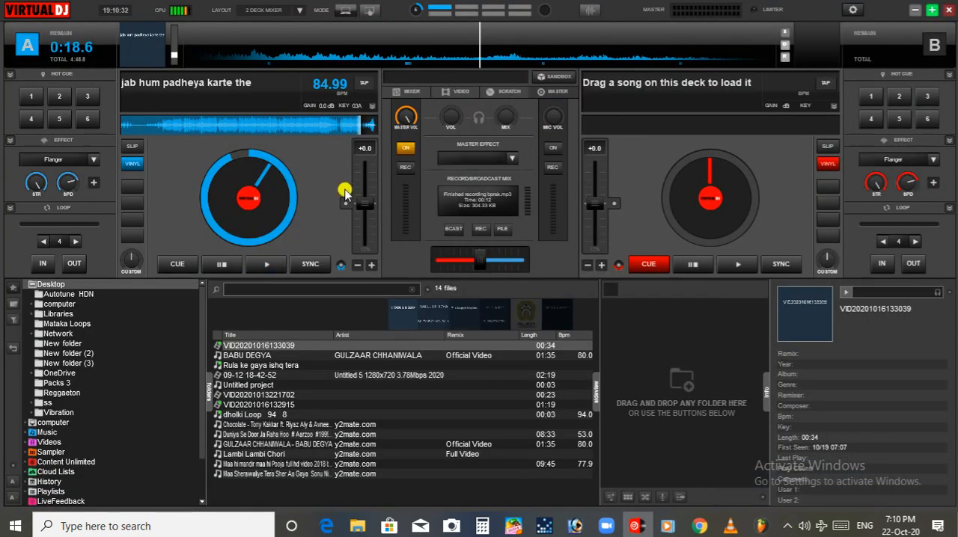
click(267, 267)
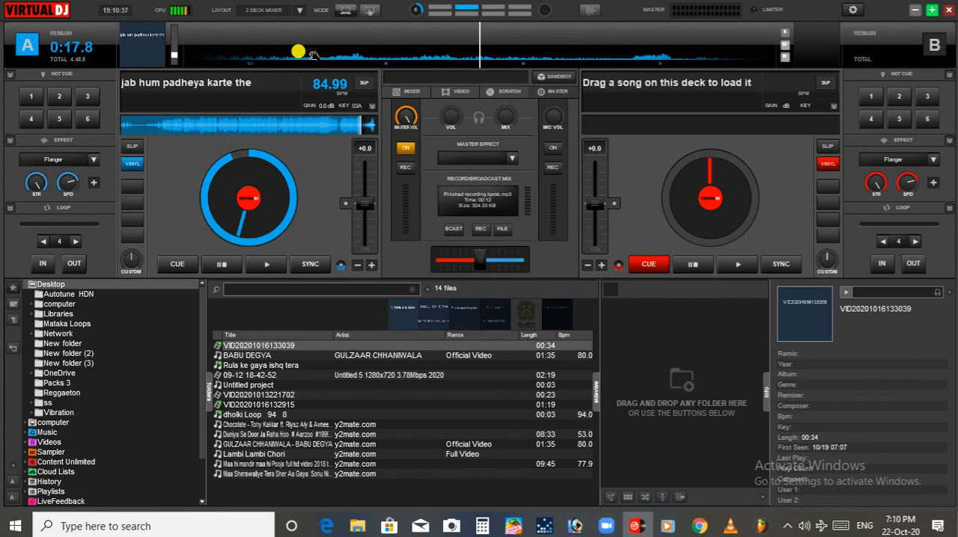
drag(312, 54, 477, 49)
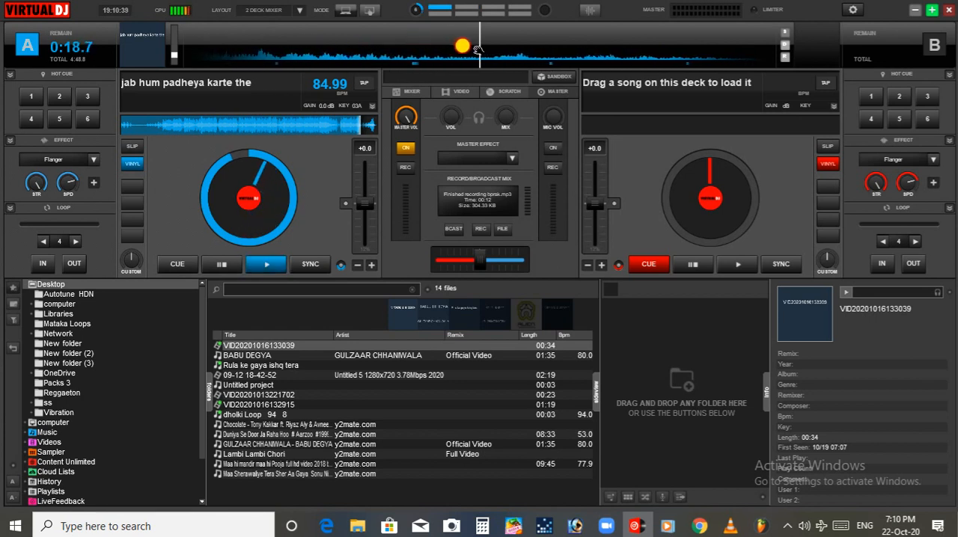
Record about 12 seconds of the song's ending from deck A and check the recording's file name and format settings
click(482, 229)
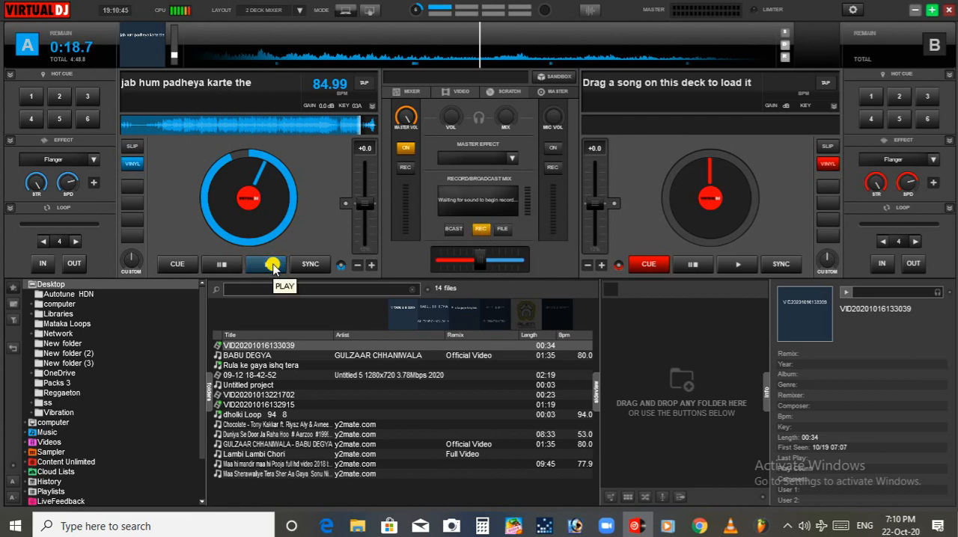
click(272, 266)
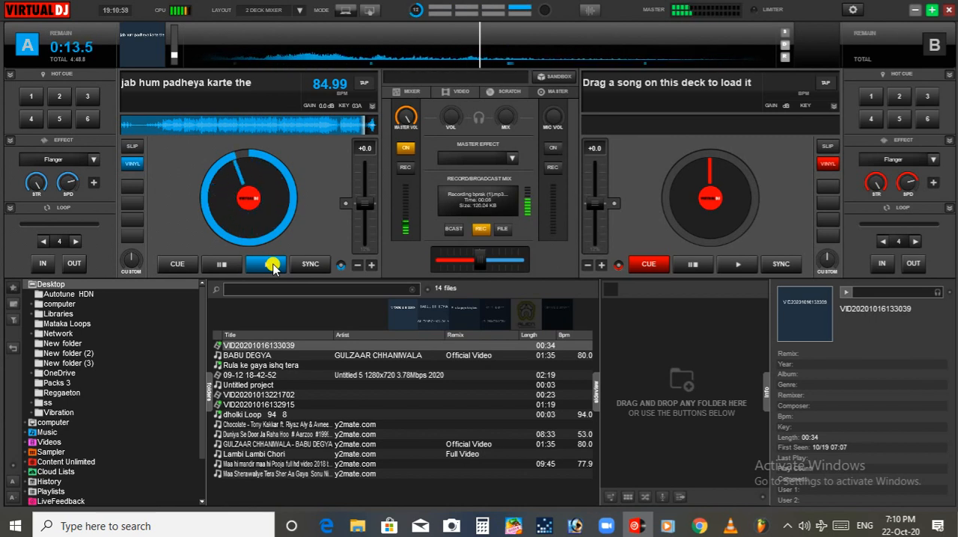
click(480, 229)
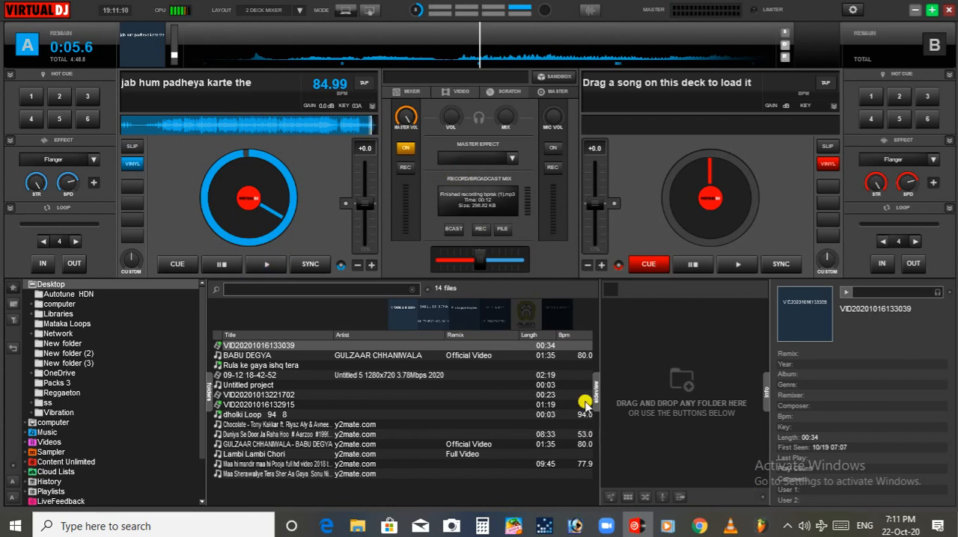
click(503, 230)
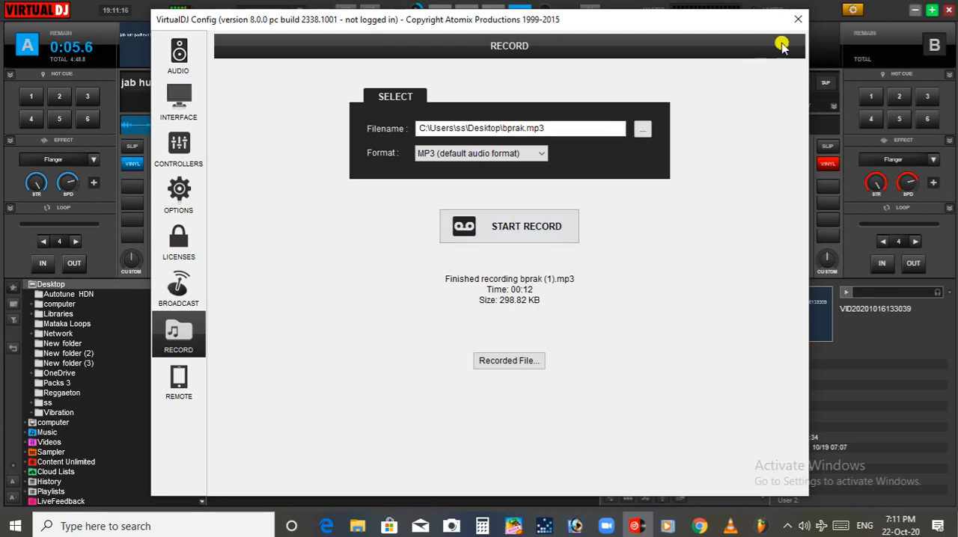
click(795, 23)
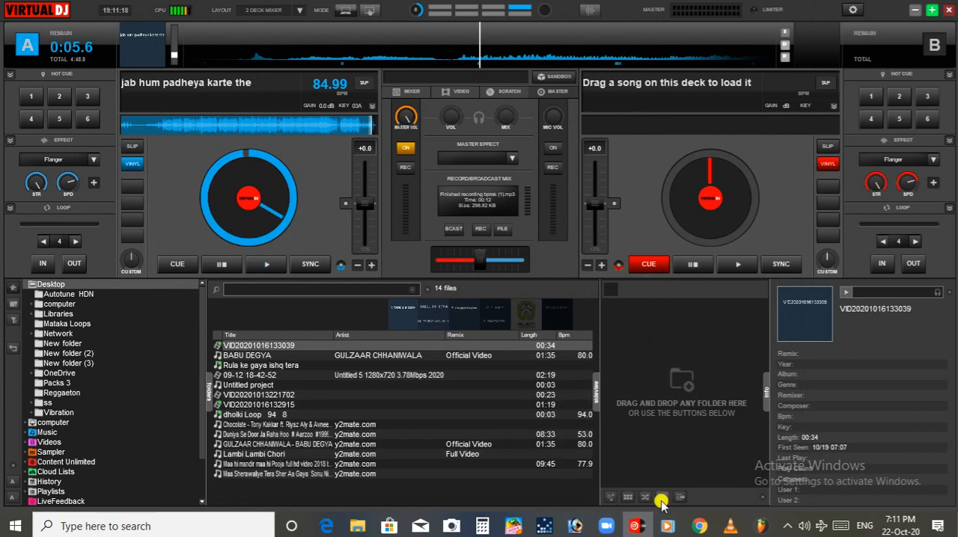
Clear the FL Studio, VirtualDJ and File Explorer windows off the screen and refresh the desktop
click(759, 527)
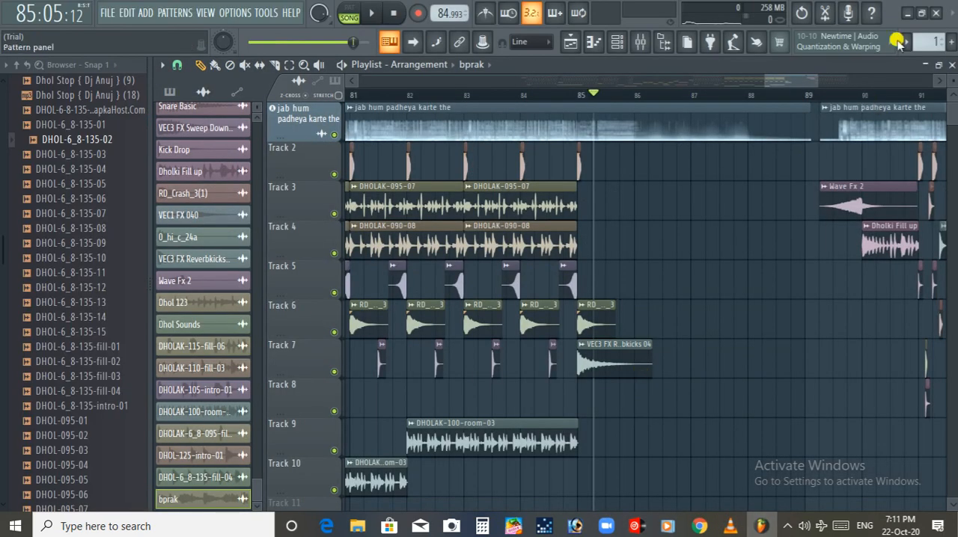
click(913, 15)
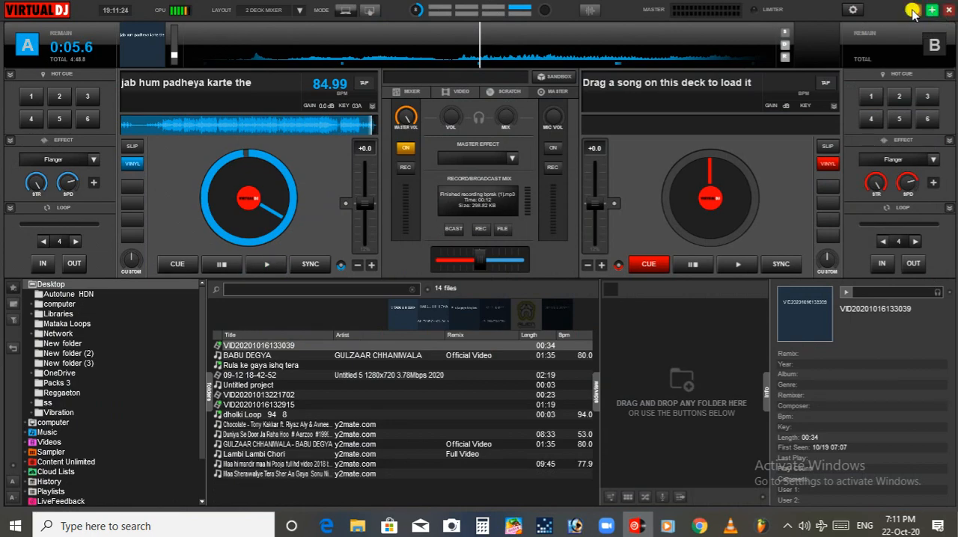
click(914, 10)
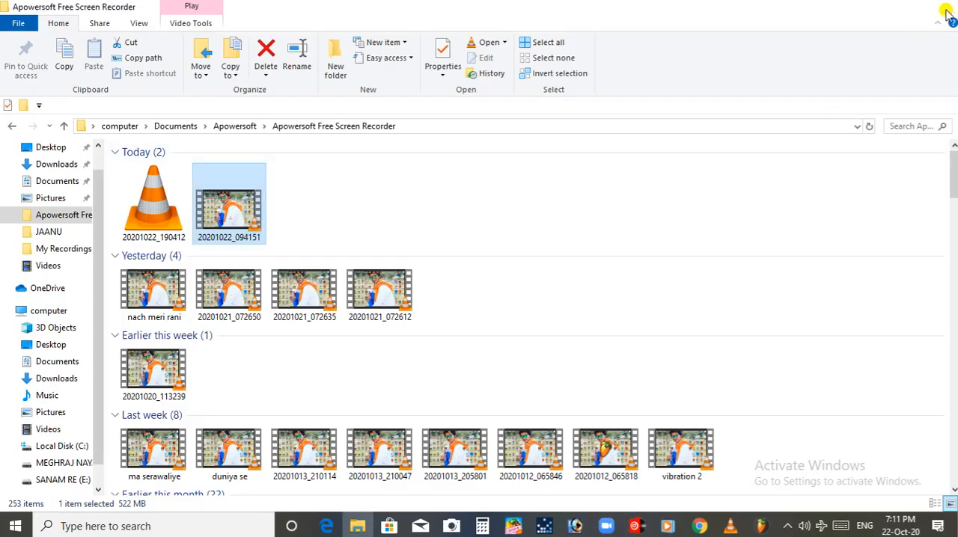
click(944, 13)
right_click(557, 214)
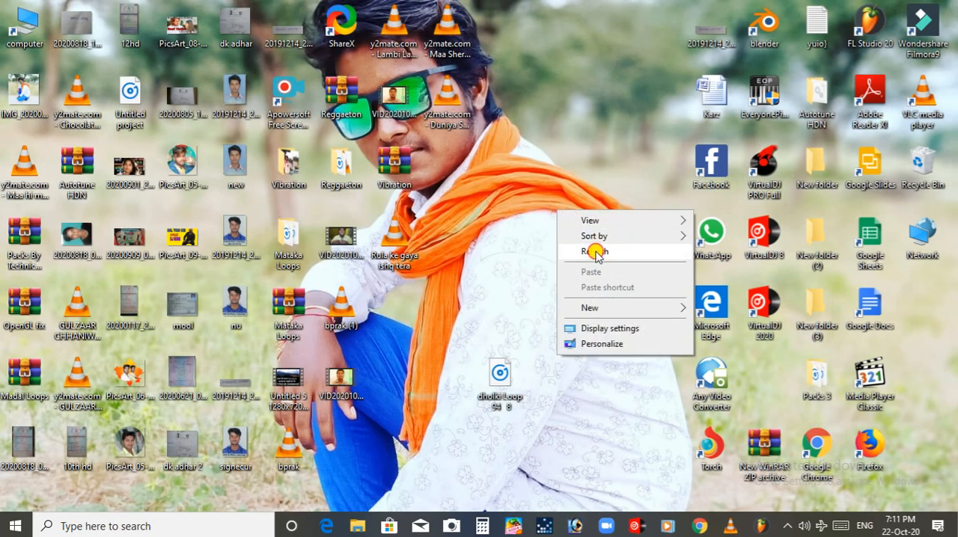
click(596, 254)
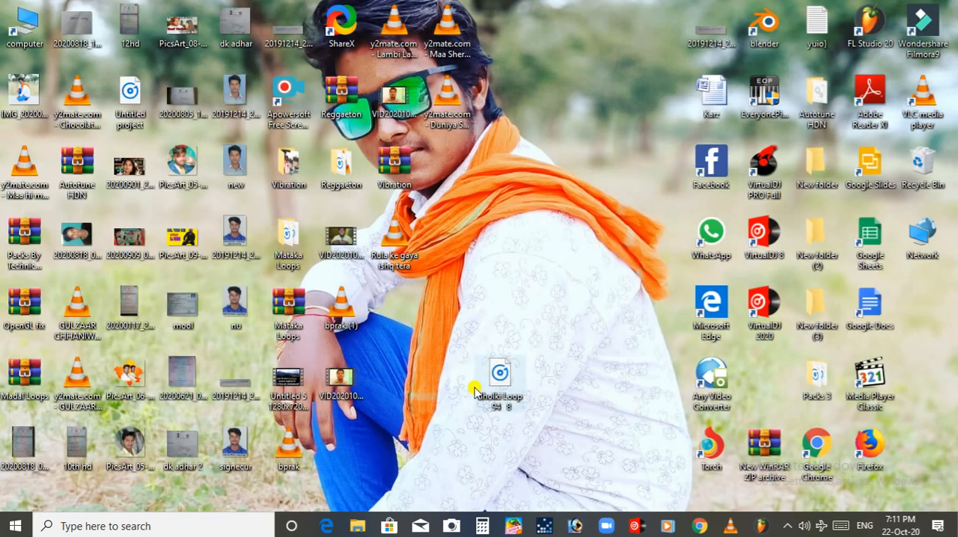
Import the bprak (1) recording from the desktop into the FL Studio playlist on Track 8, about halfway through bar 85
drag(348, 313, 449, 316)
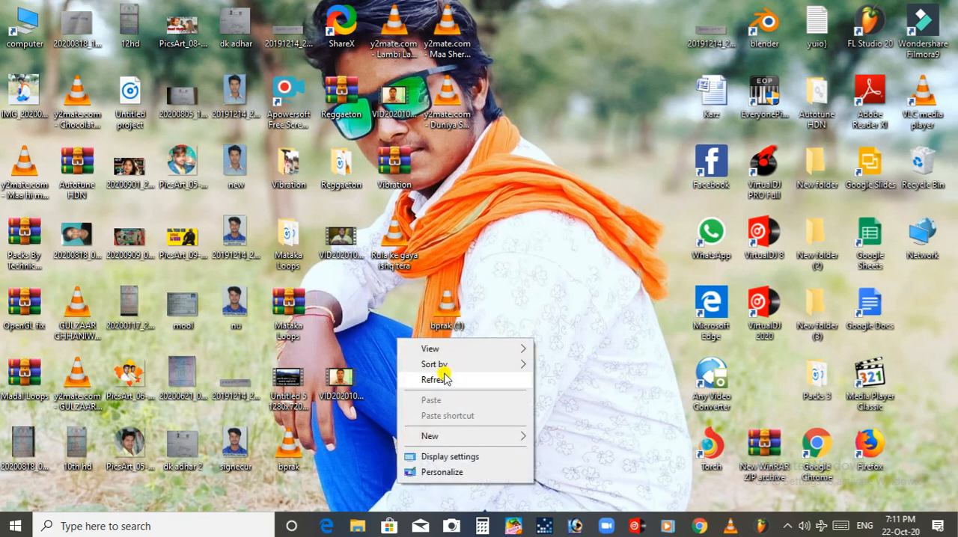
click(440, 378)
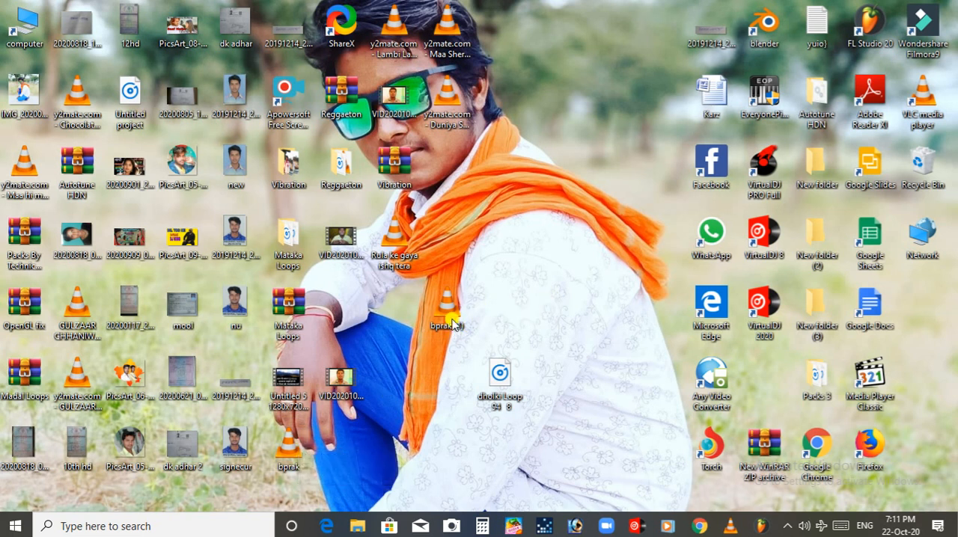
drag(443, 318, 644, 395)
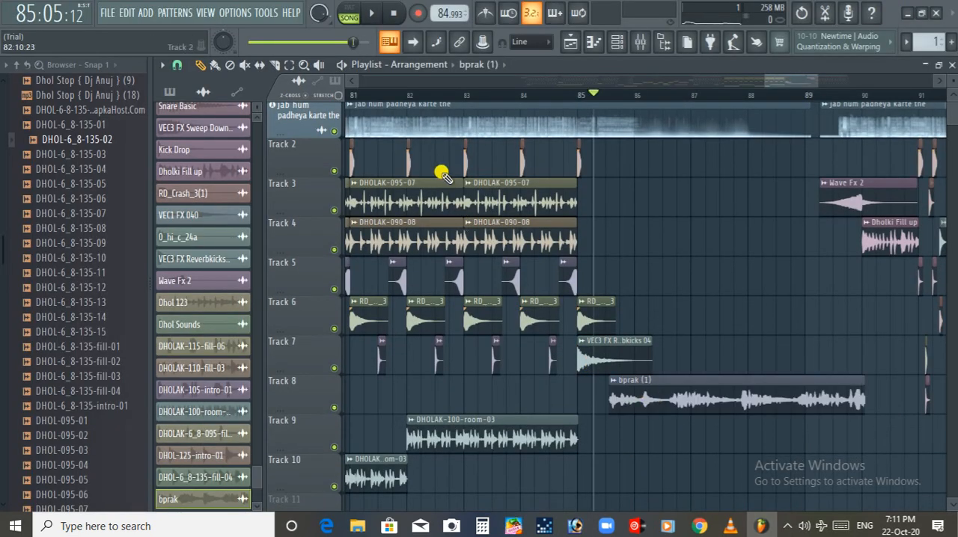
Move the bprak (1) clip to Track 6 so that it starts at bar 86
drag(951, 110, 951, 107)
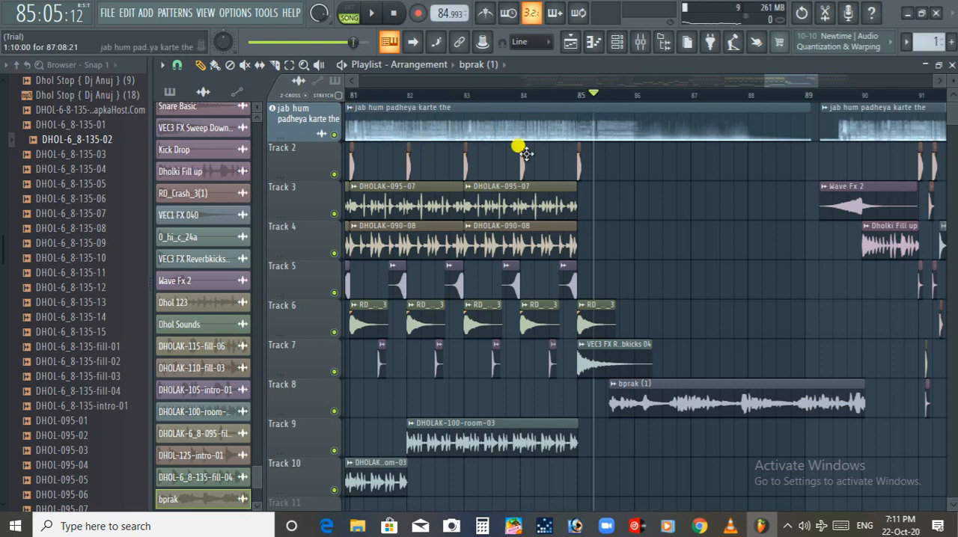
drag(636, 387, 666, 437)
drag(782, 85, 788, 79)
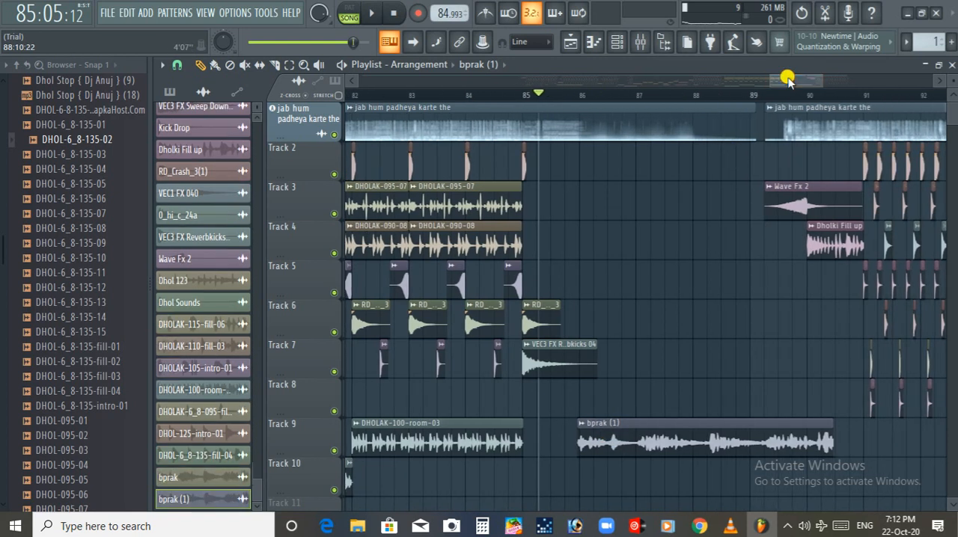
drag(699, 437, 695, 289)
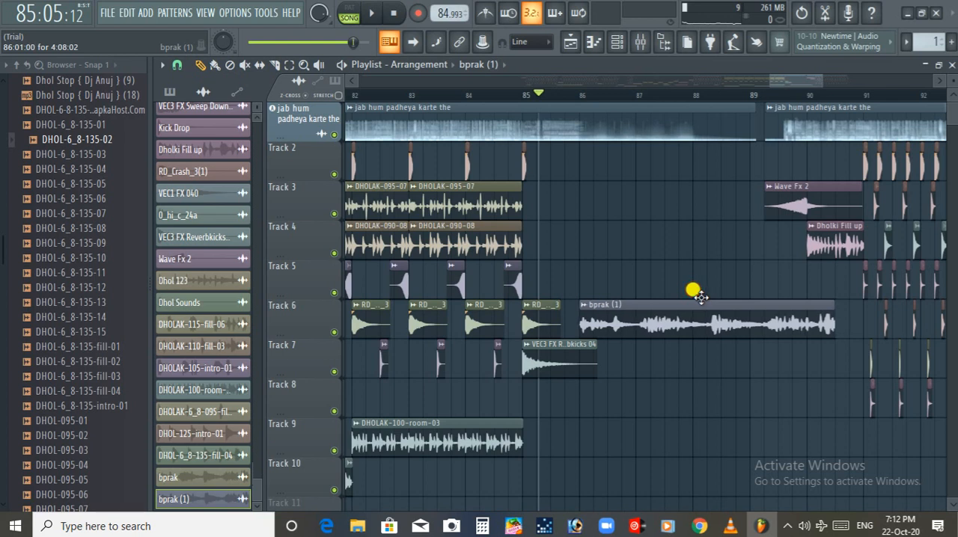
Route the bprak (1) channel to a free mixer track and load Fruity Delay Bank in its first effect slot
double_click(624, 318)
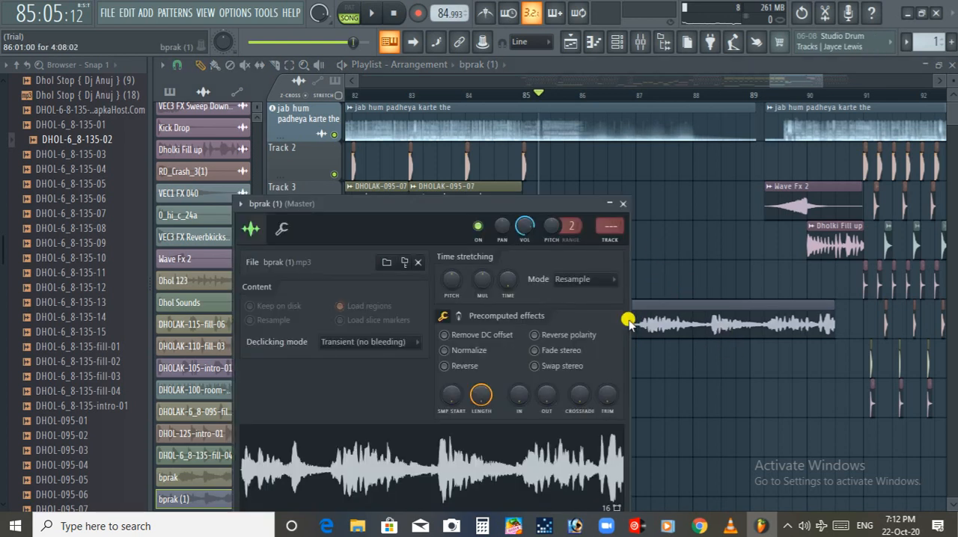
click(241, 204)
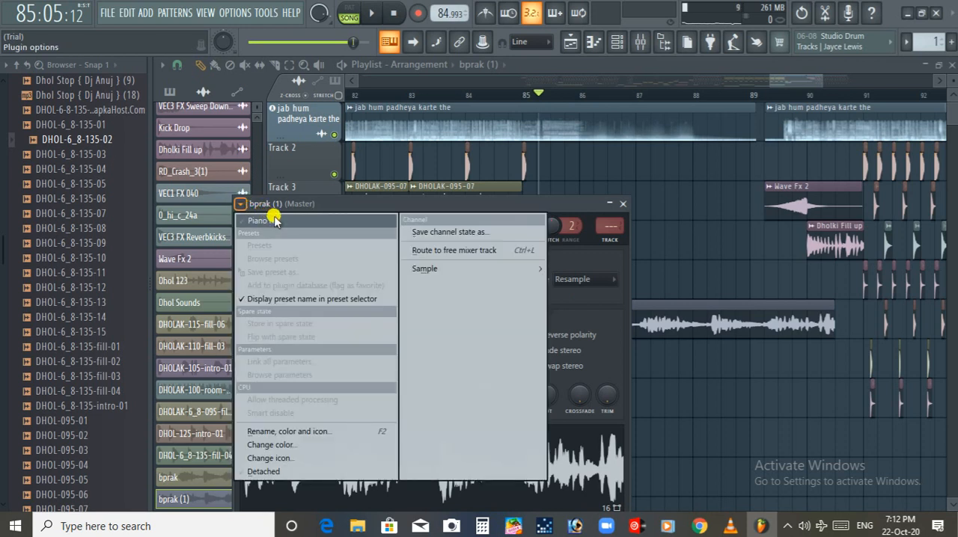
click(423, 250)
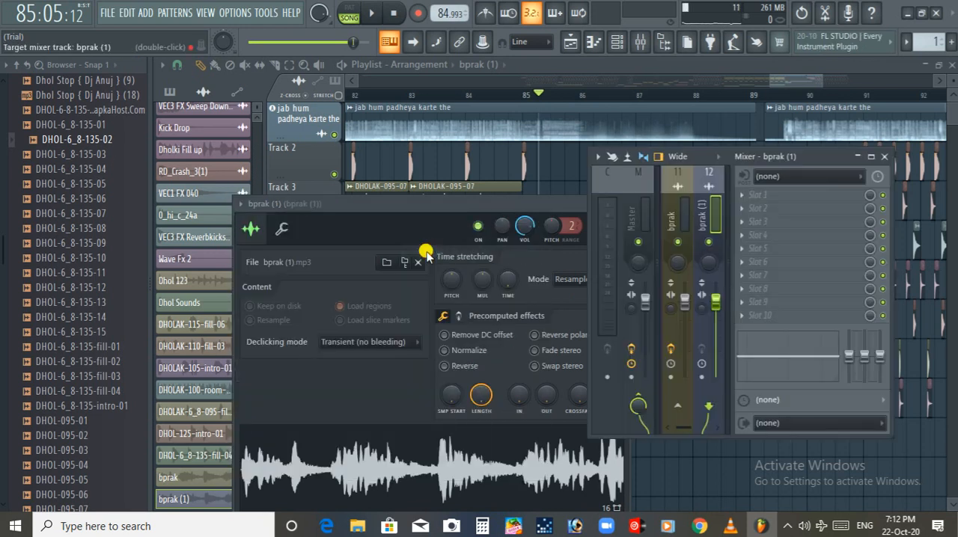
click(774, 198)
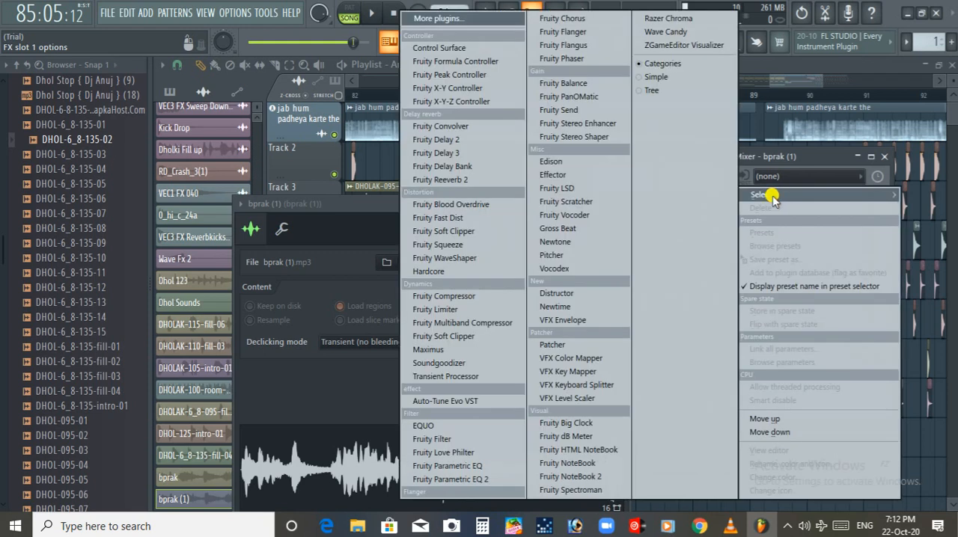
click(488, 166)
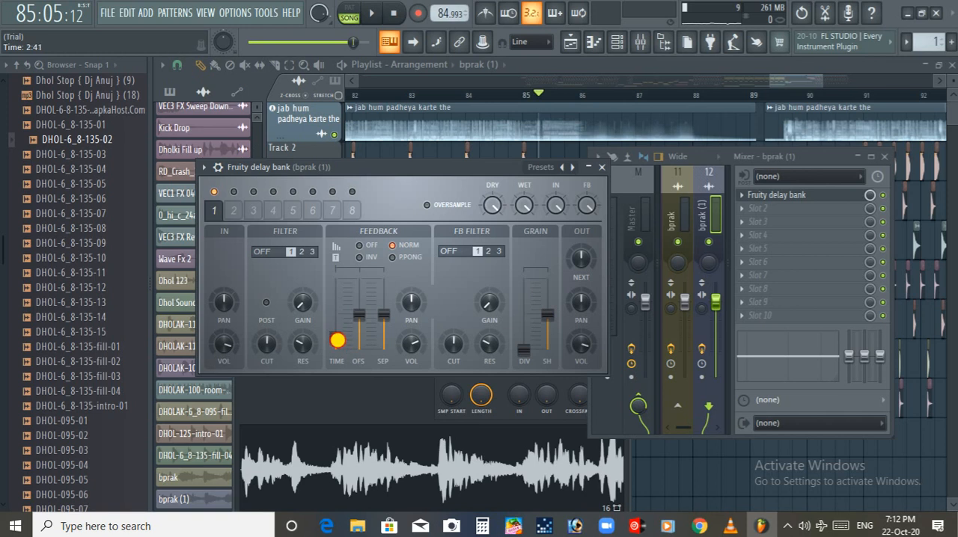
Play back the bprak (1) passage with its delay from bar 85 into bar 90 and check it in the playlist
key(space)
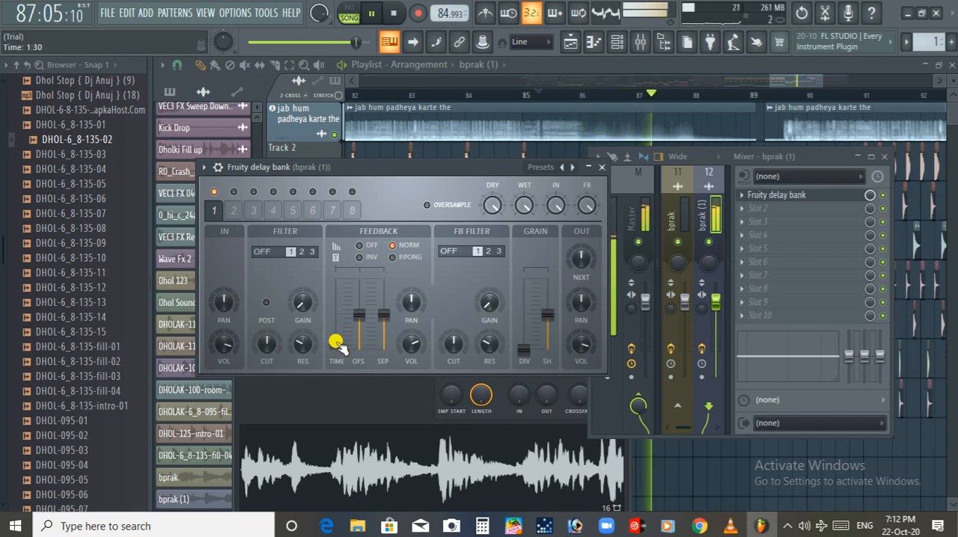
key(space)
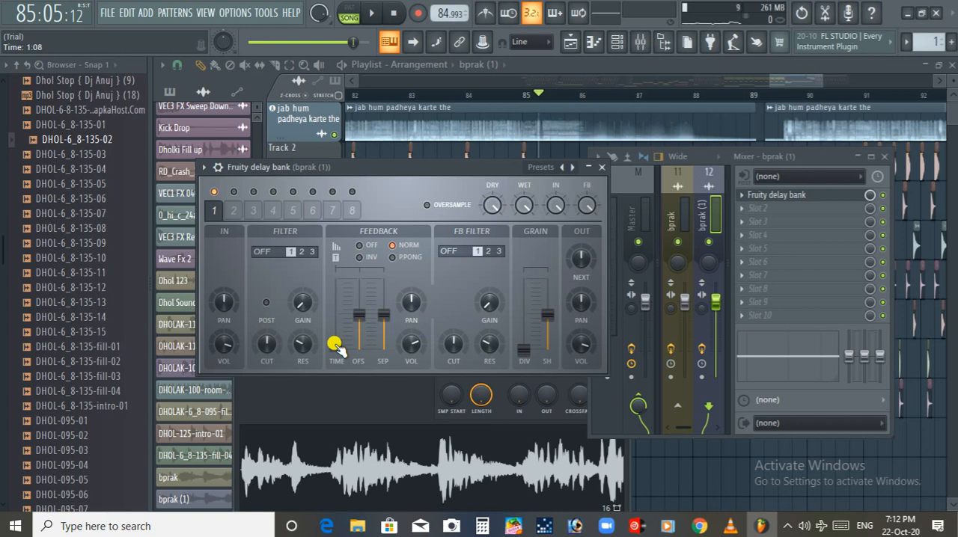
key(space)
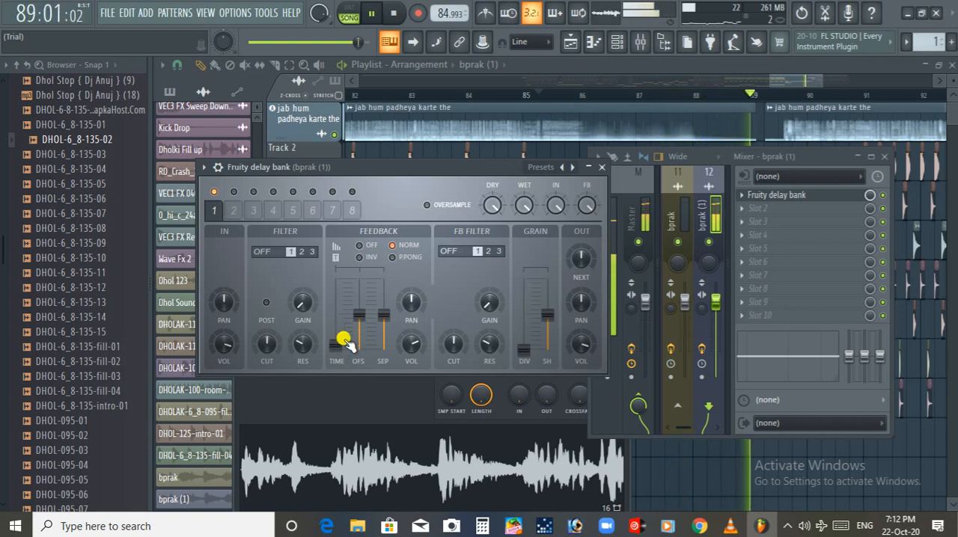
click(785, 79)
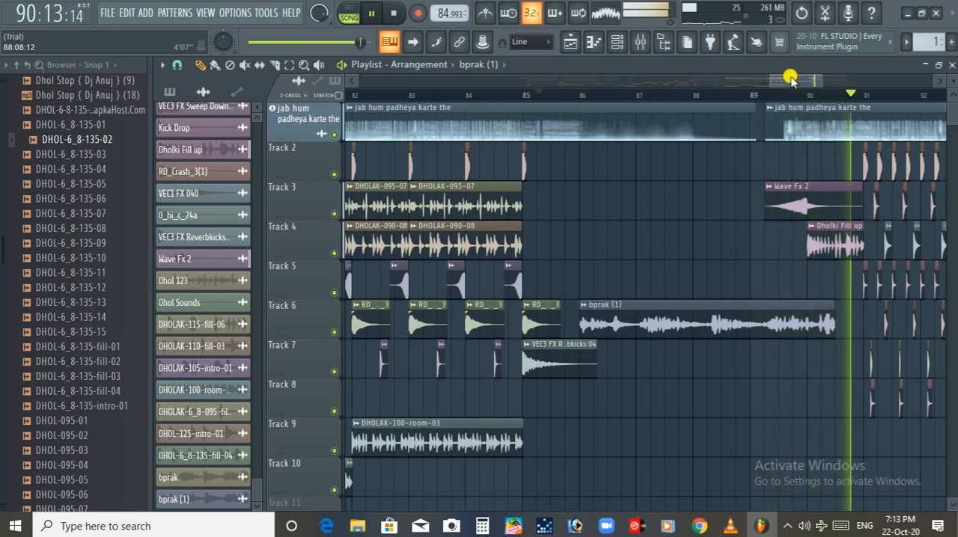
key(space)
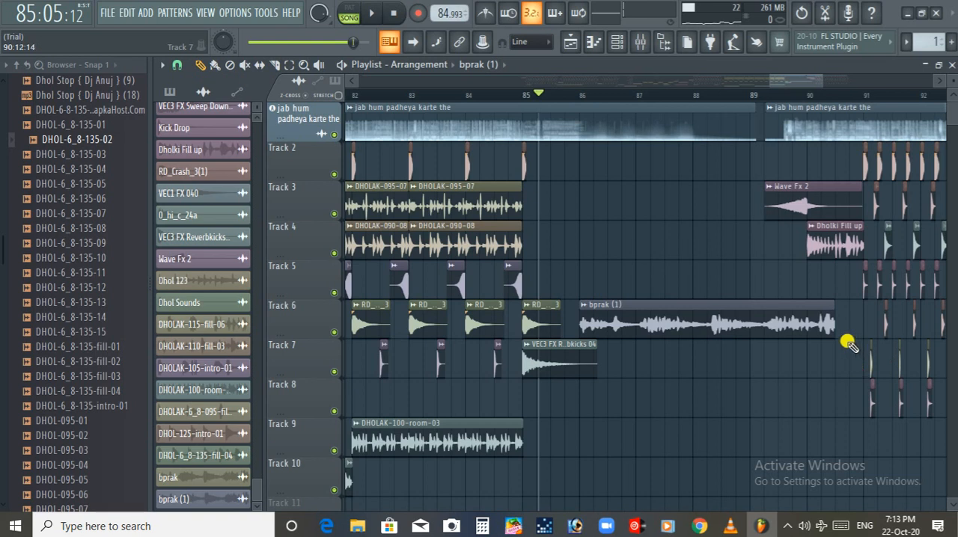
Trim the end of the bprak (1) clip to shortly after bar 90 and audition the transition from 89:06
ctrl+scroll(849, 344, up, 5)
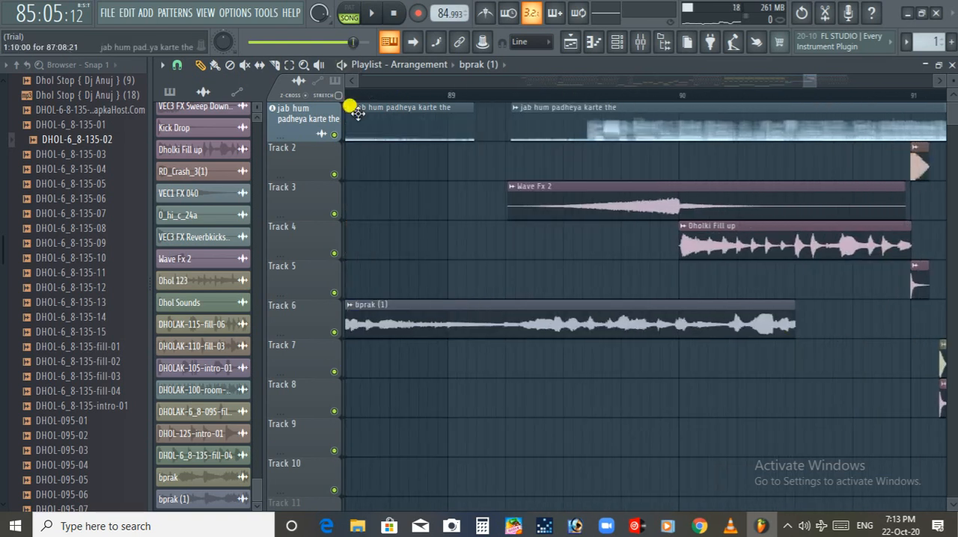
drag(792, 308, 736, 308)
click(519, 92)
key(space)
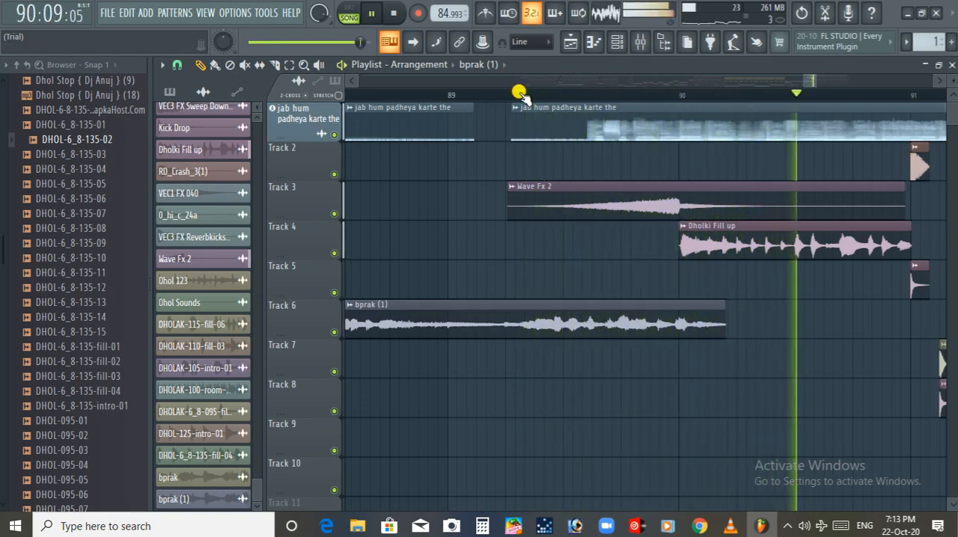
drag(808, 80, 821, 79)
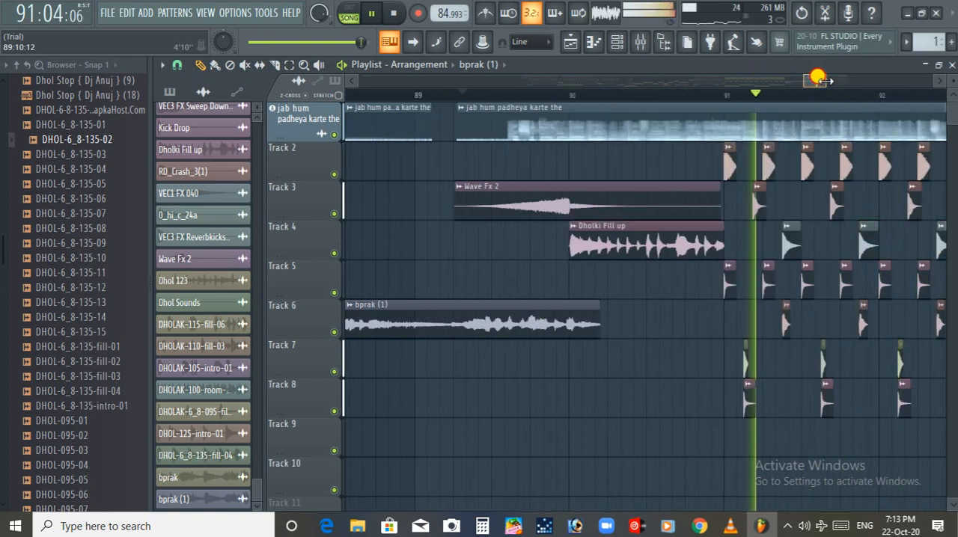
key(space)
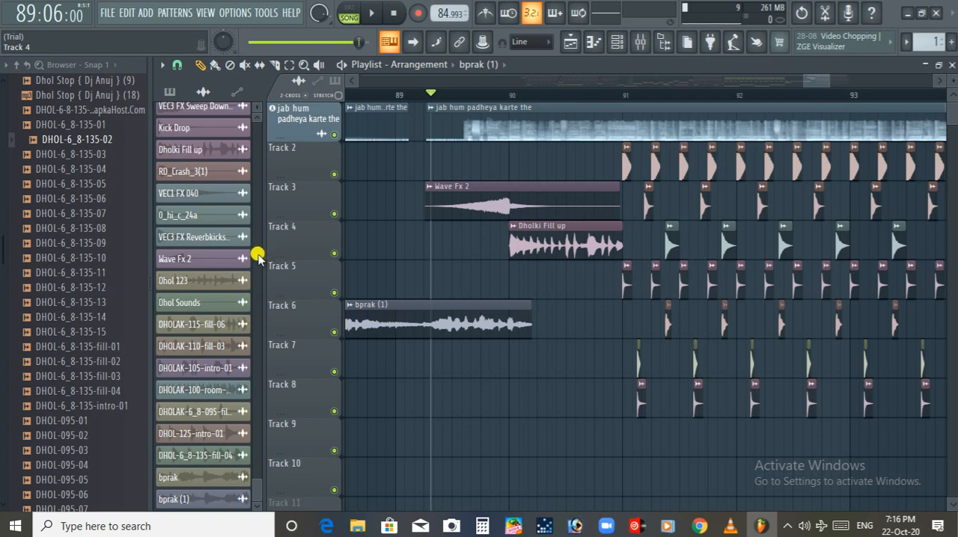
Find Chromo Kick_2(2) among the browser's recent files and place it on Track 7 just before bar 91
scroll(257, 254, up, 15)
scroll(240, 109, down, 13)
scroll(261, 303, down, 9)
scroll(265, 449, down, 6)
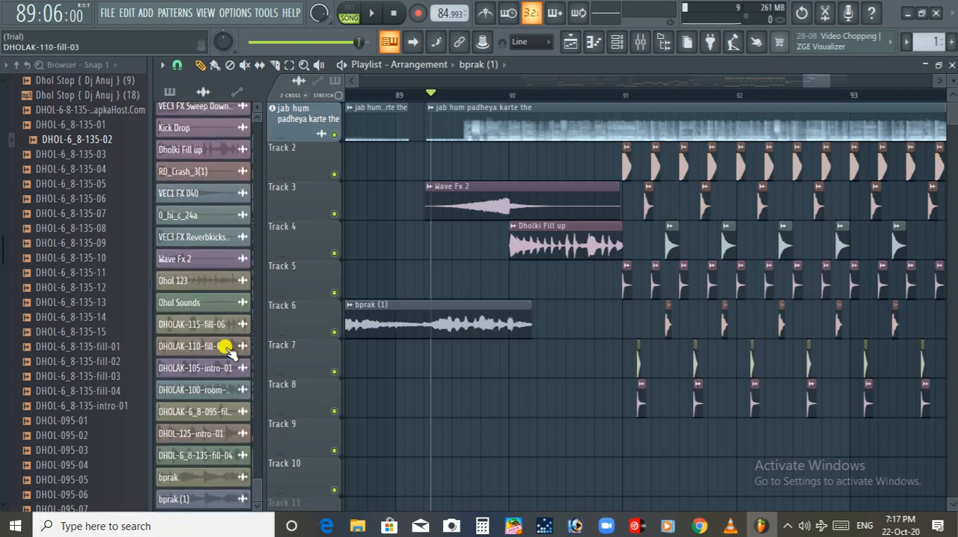
click(12, 67)
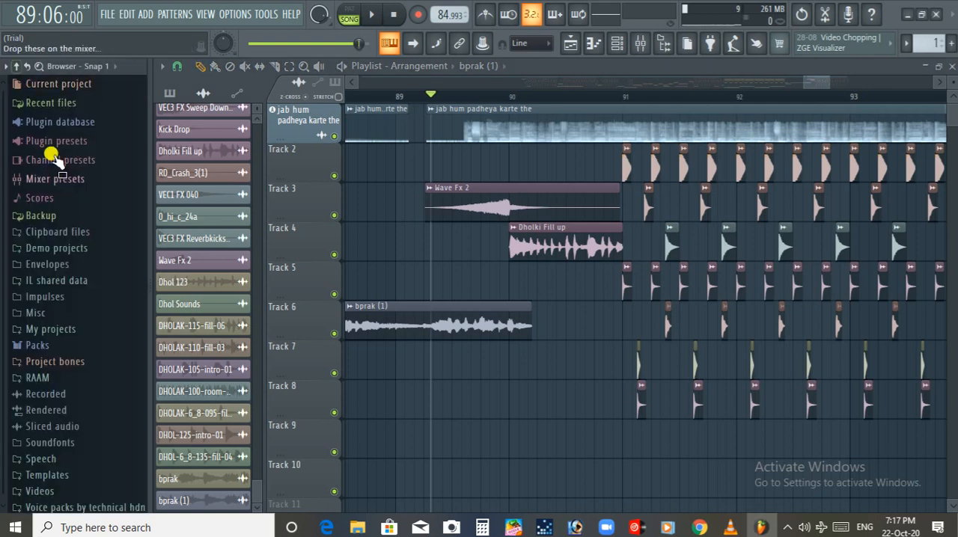
click(56, 95)
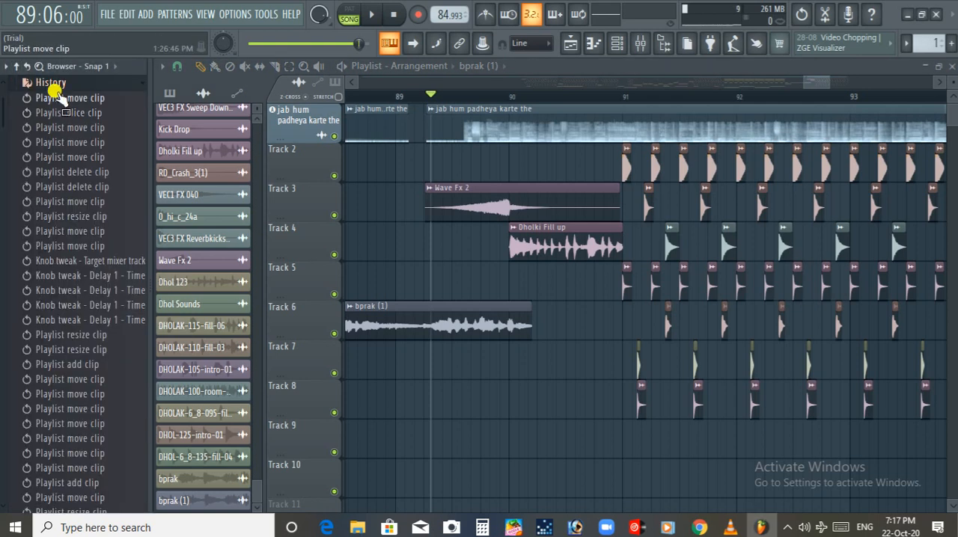
click(52, 86)
click(54, 164)
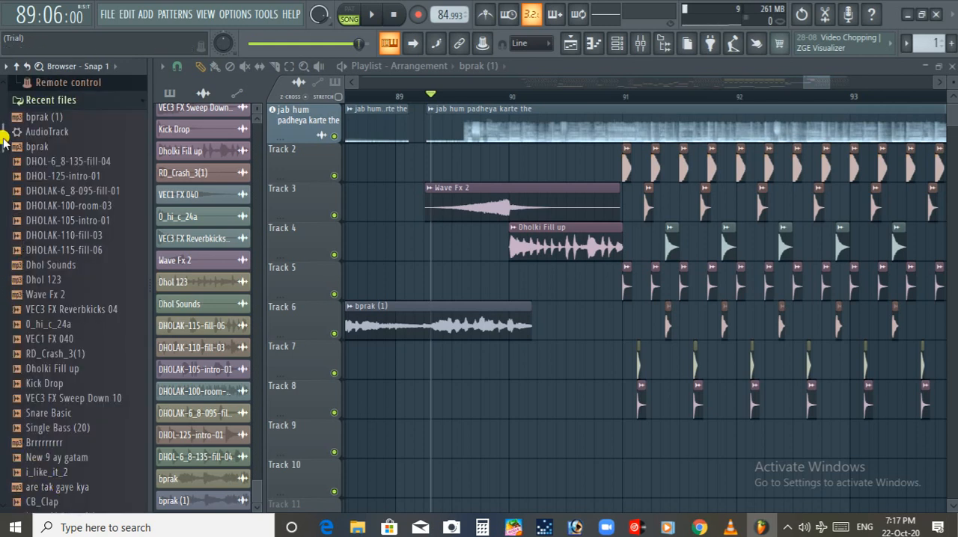
scroll(6, 172, down, 6)
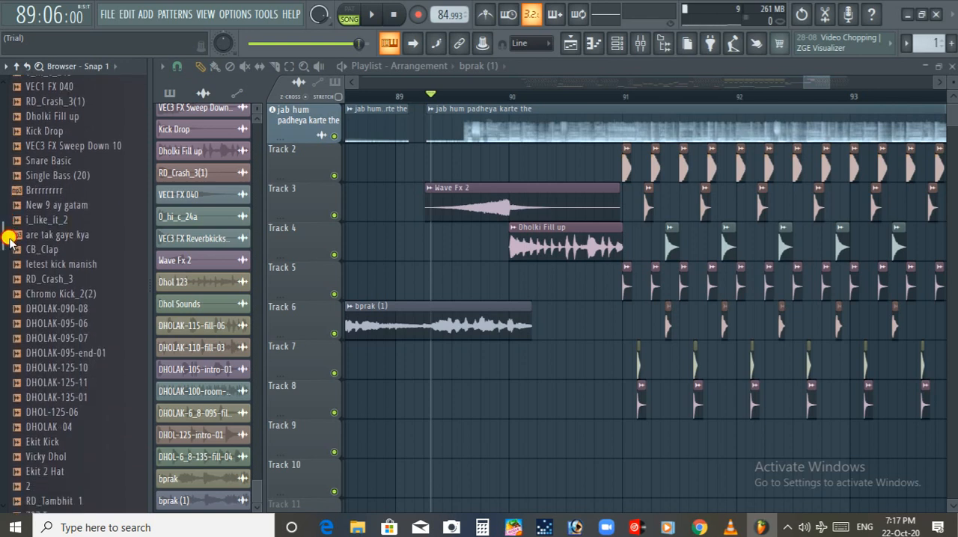
drag(27, 294, 601, 336)
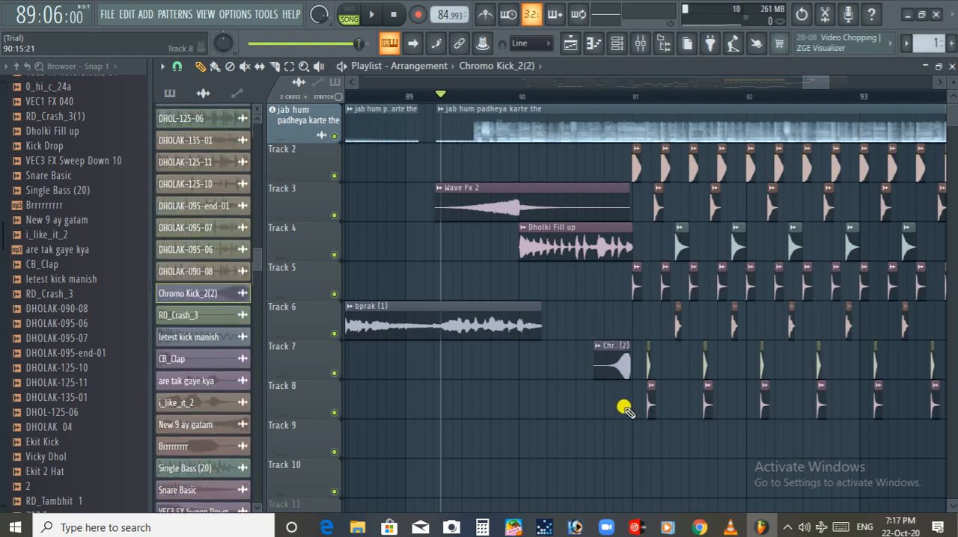
Audition the Chromo Kick_2(2) build-up and nudge the clip slightly later so it ends on bar 91
scroll(624, 408, up, 3)
key(space)
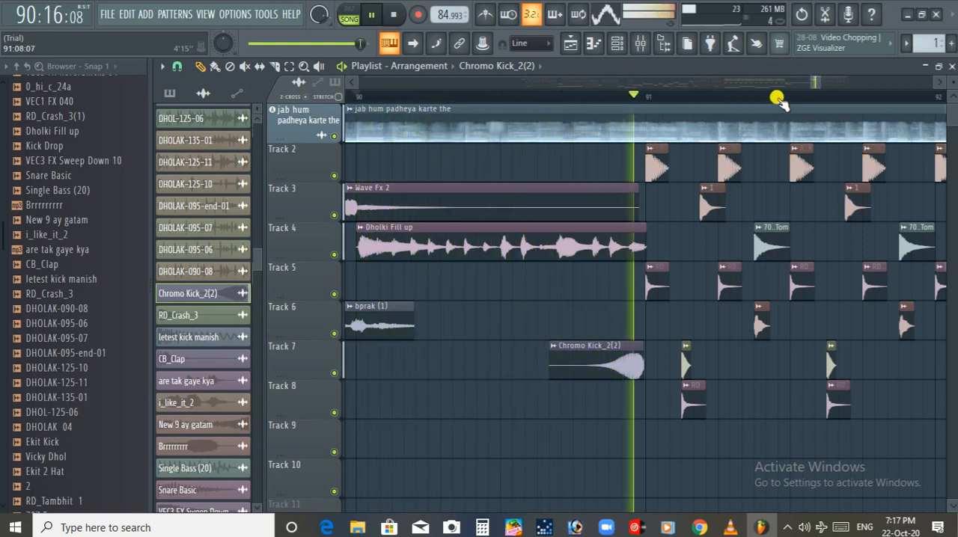
drag(594, 363, 597, 361)
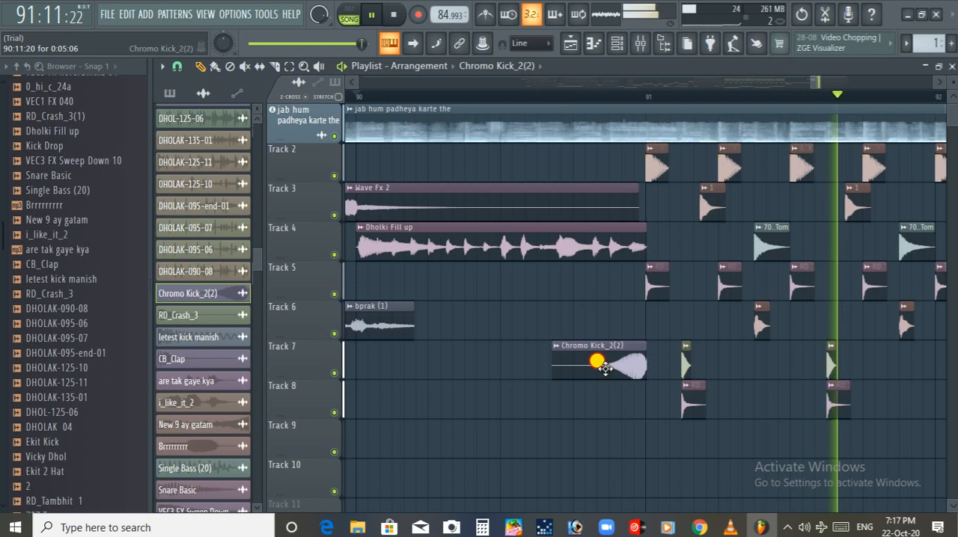
key(space)
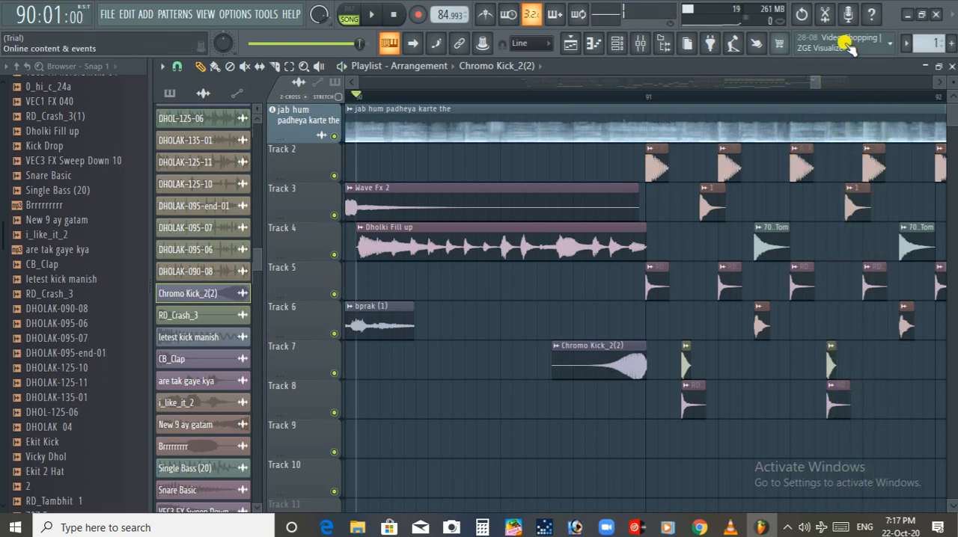
Audition the transition into bar 91 and spots in bars 92 and 93, then review the arrangement around bprak (1)
mouse_move(800, 82)
mouse_down()
mouse_move(786, 82)
mouse_move(819, 85)
mouse_up()
click(400, 91)
key(space)
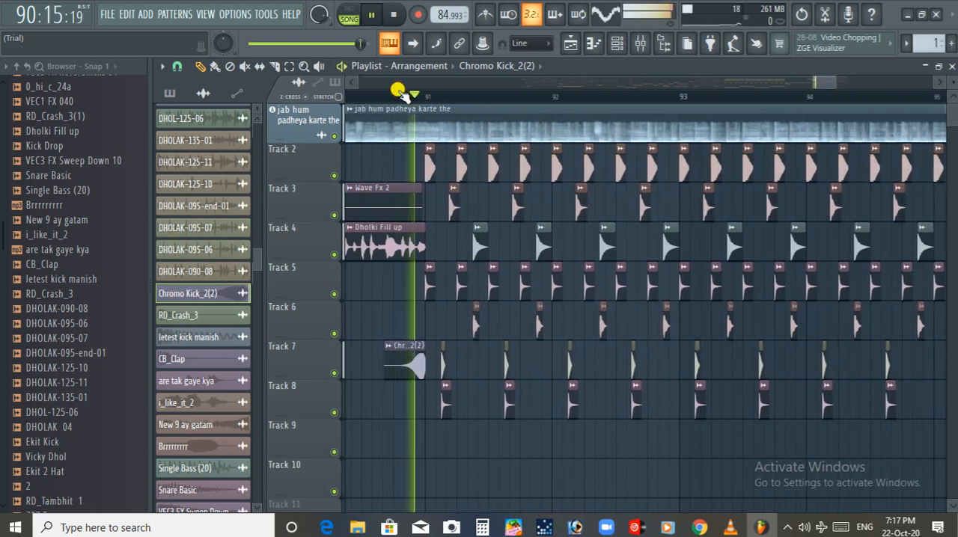
click(631, 96)
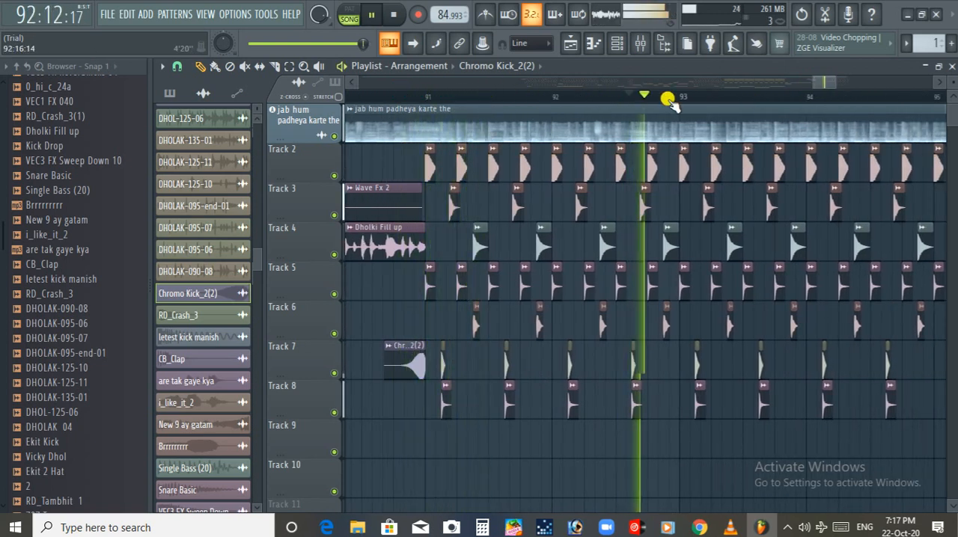
click(773, 95)
drag(817, 84, 792, 96)
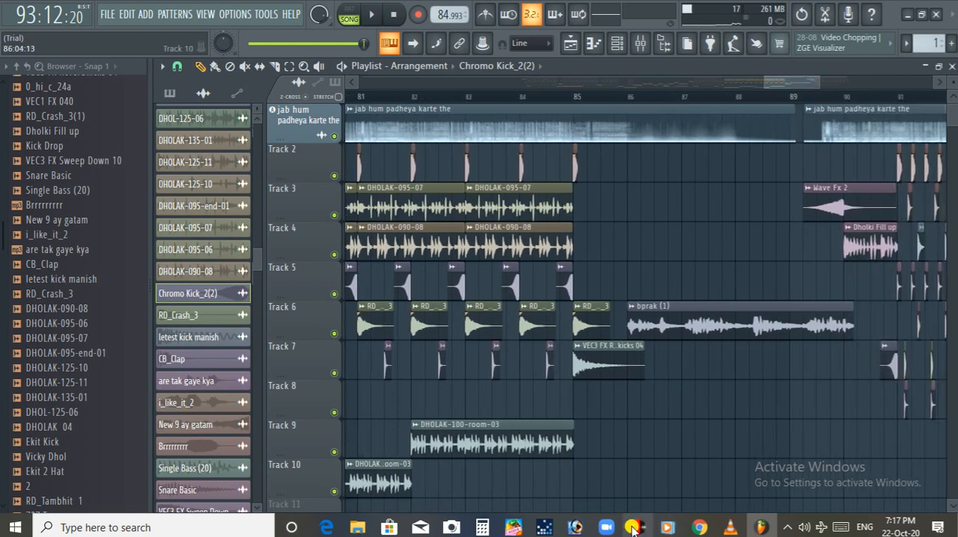
drag(806, 83, 821, 85)
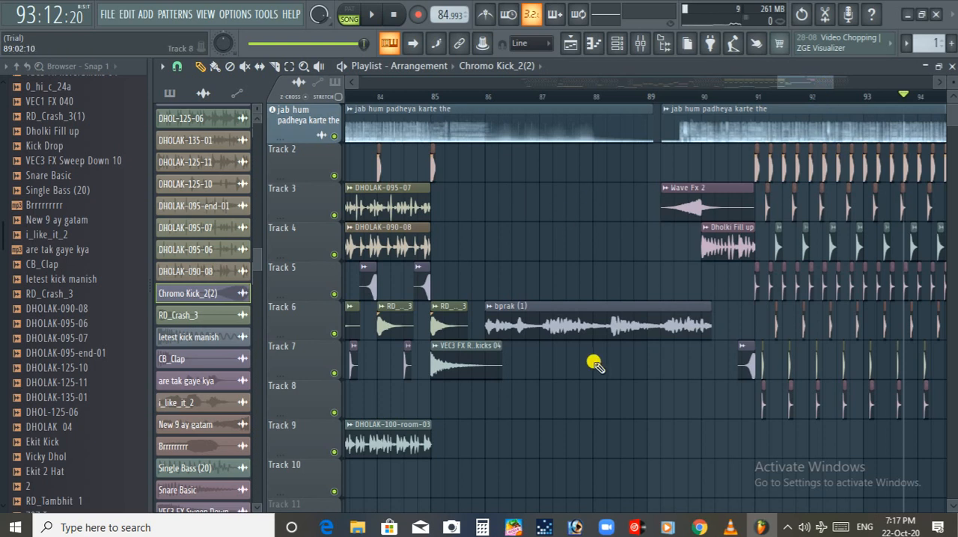
Place a copy of the last song clip on Track 2 at bar 101 and slice it midway through bar 101 and early in bar 103
click(568, 323)
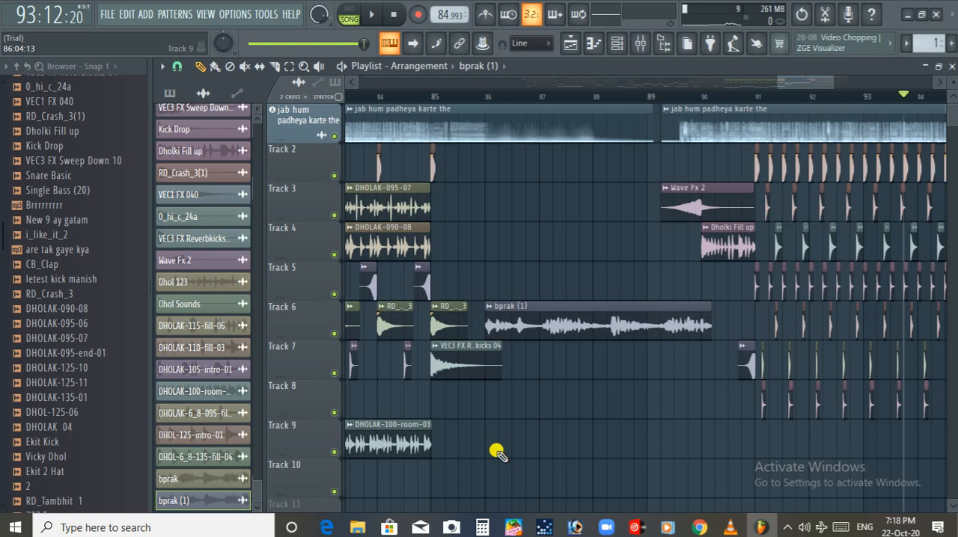
click(276, 67)
drag(823, 80, 880, 83)
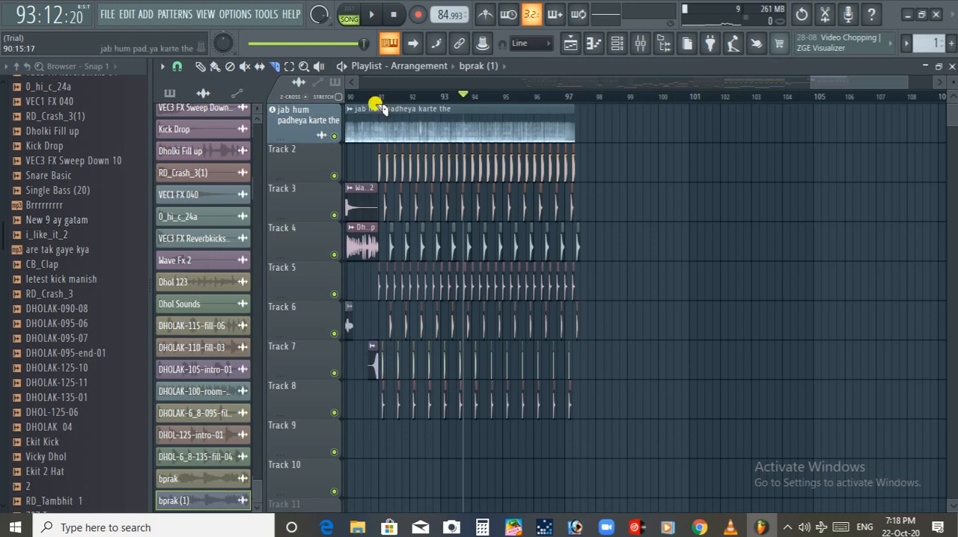
click(462, 107)
click(690, 160)
drag(803, 85, 812, 85)
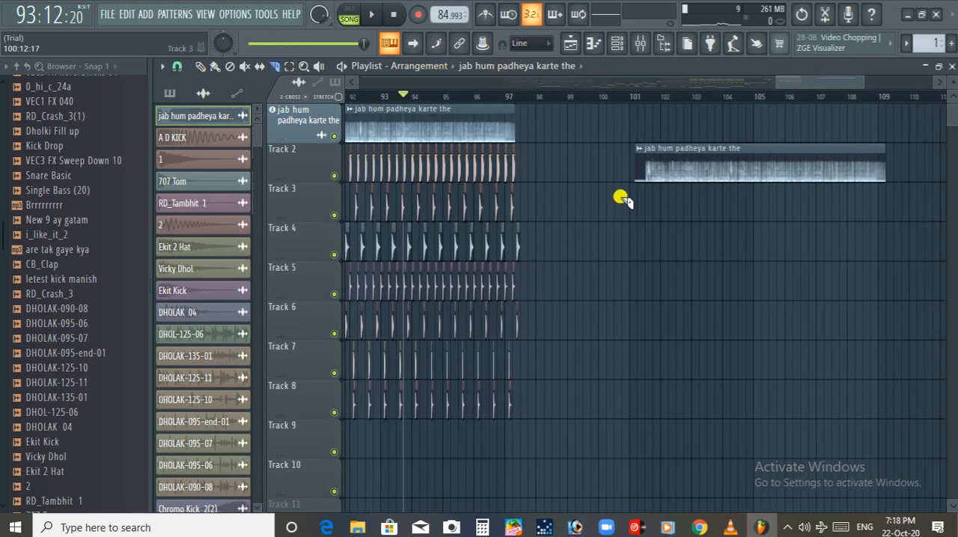
ctrl+scroll(621, 198, up, 3)
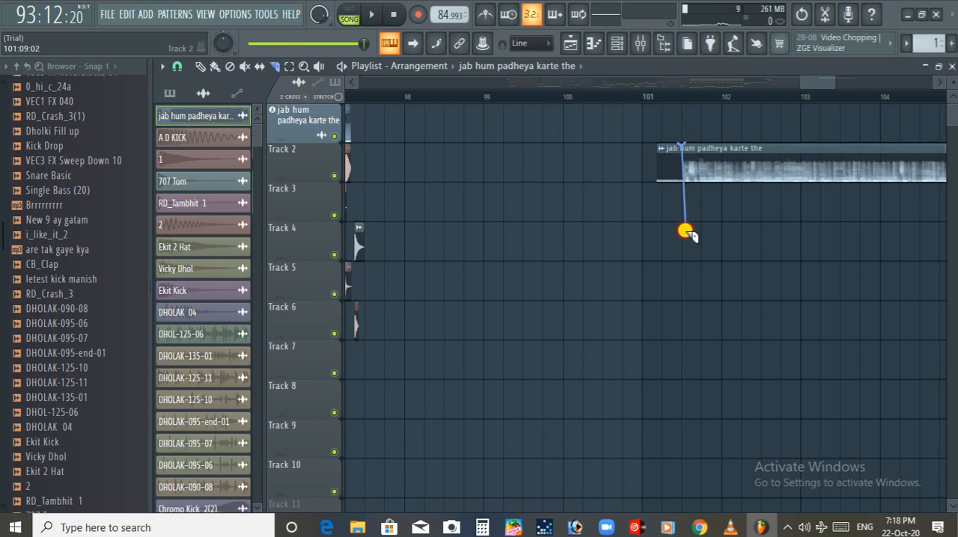
drag(826, 216, 826, 215)
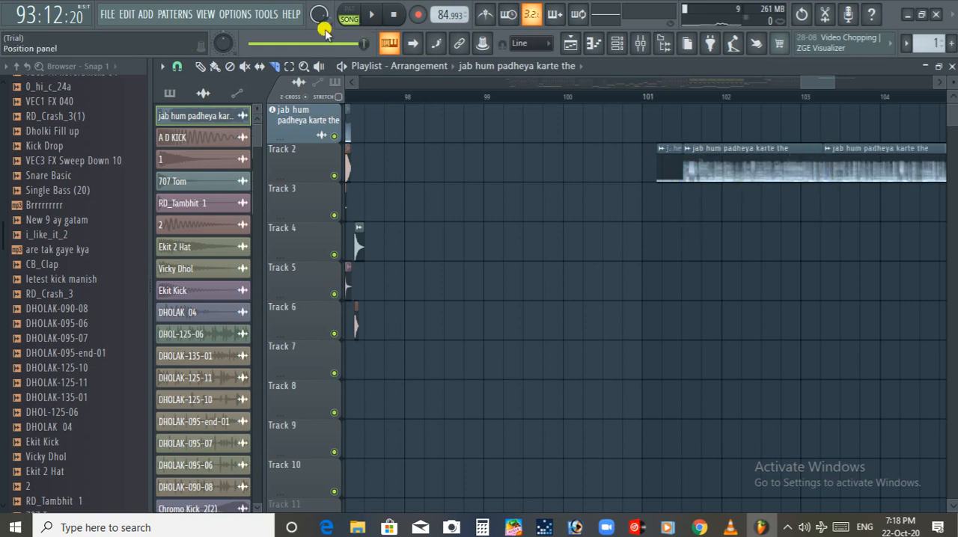
Move the middle song slice to Track 4 and make it unique as the sample "jab hum padheya karte the - Part_1"
click(198, 69)
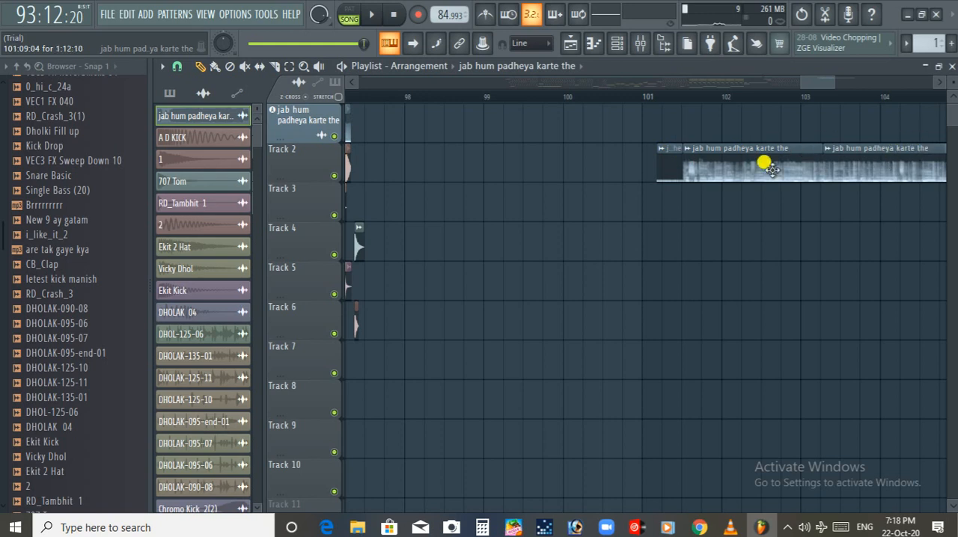
drag(748, 159, 746, 247)
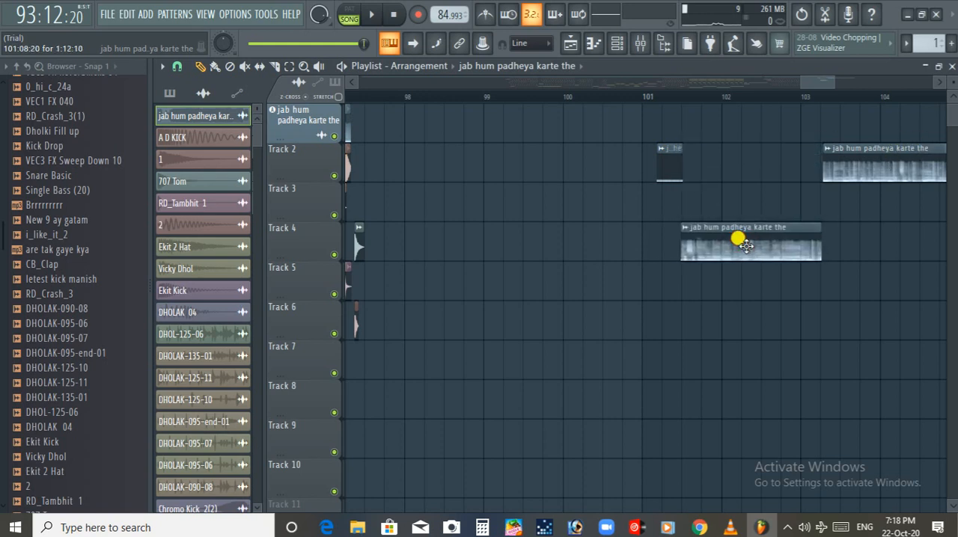
click(683, 229)
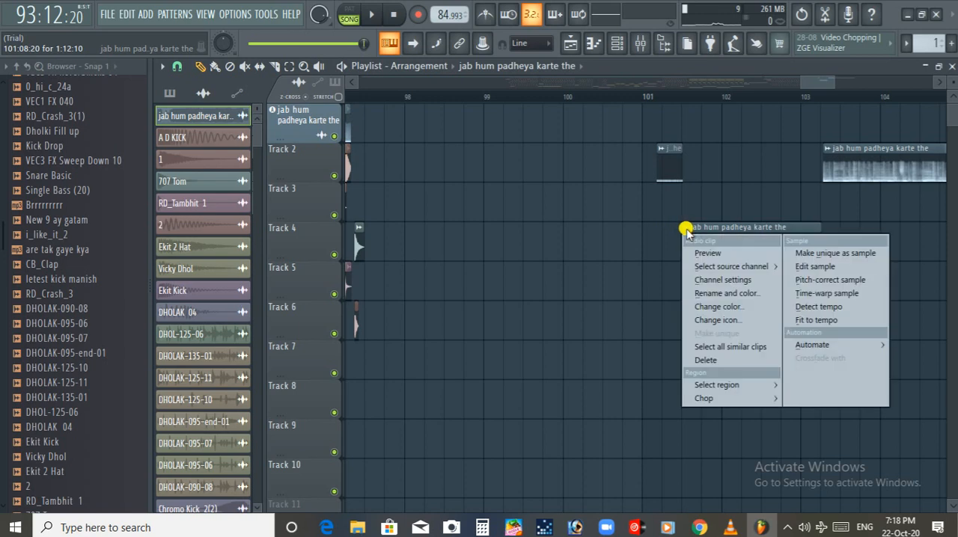
click(822, 256)
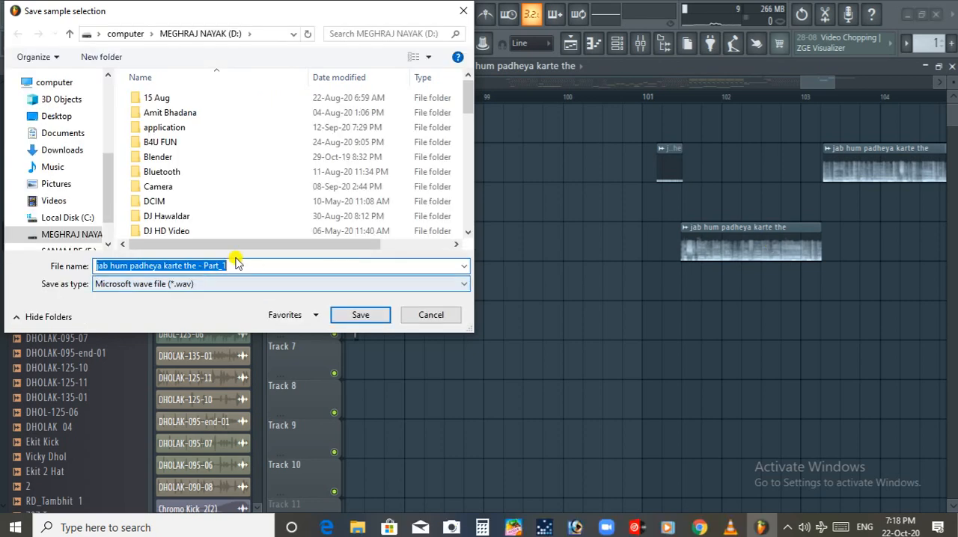
click(367, 317)
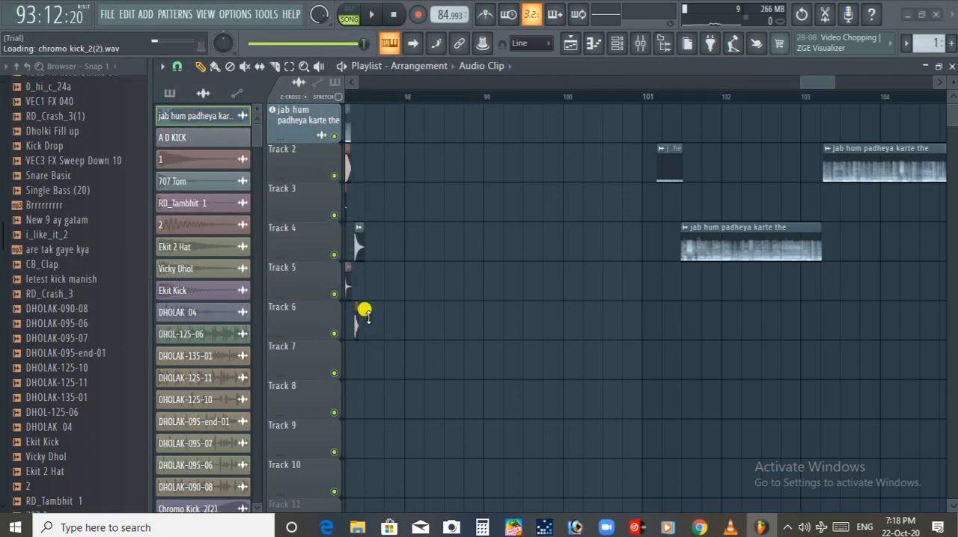
mouse_move(725, 228)
mouse_down()
mouse_move(725, 274)
mouse_move(731, 227)
mouse_up()
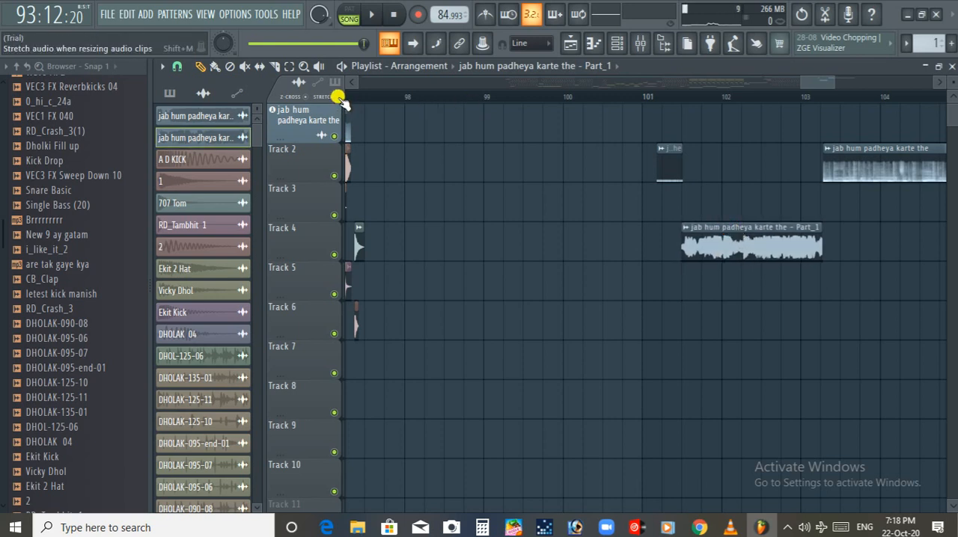
Extend the short Track 2 slice up to the clip in bar 103 and shift it earlier to start at 100:07:12
drag(684, 161, 813, 137)
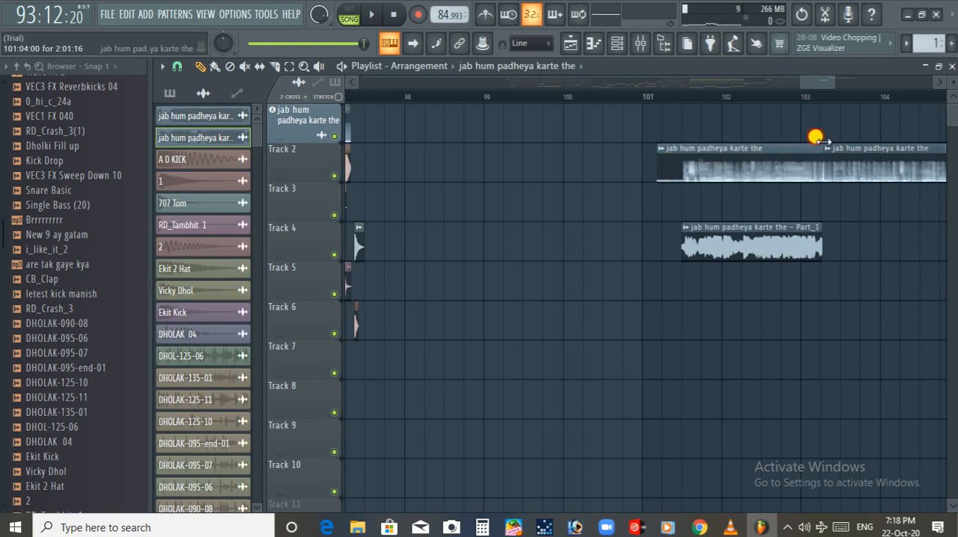
drag(822, 140, 823, 141)
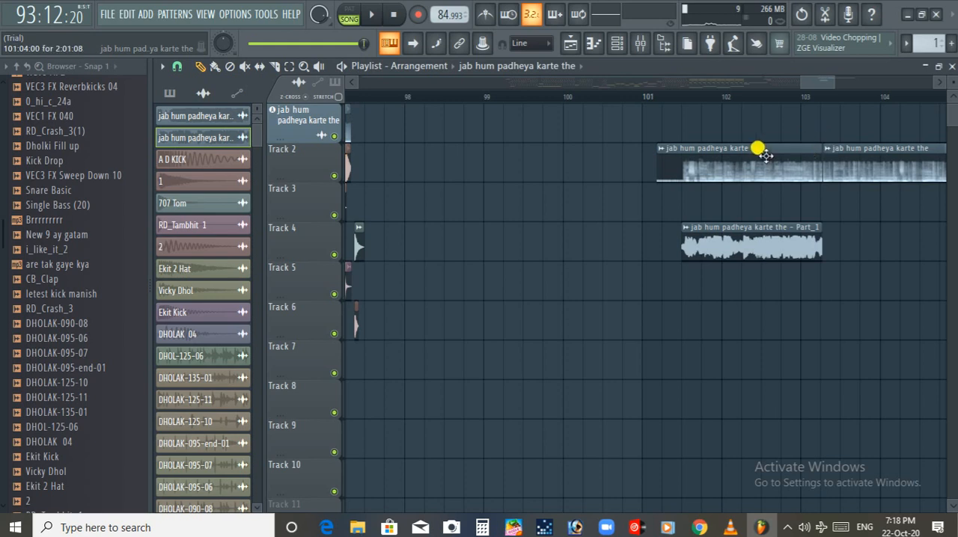
click(750, 159)
click(705, 156)
double_click(684, 157)
drag(739, 154, 677, 154)
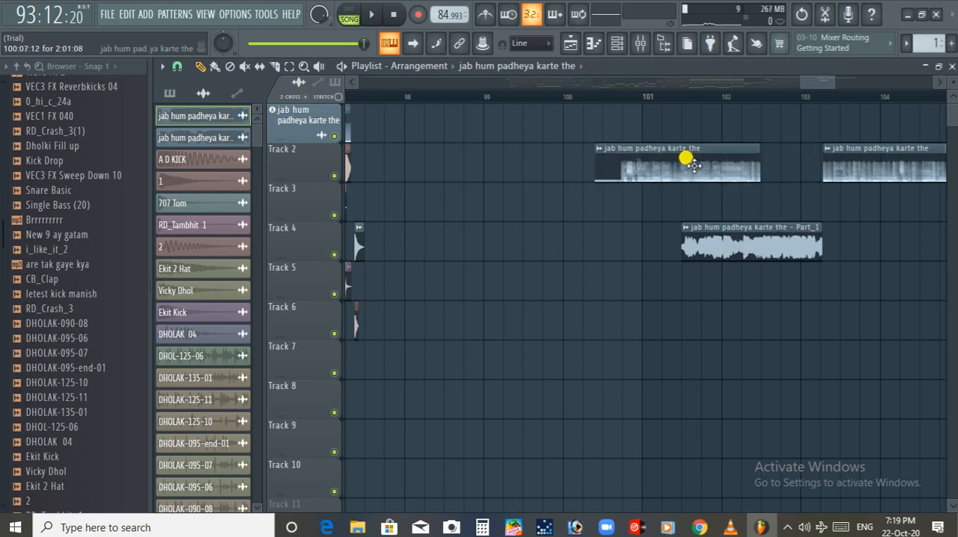
Try out copies of the Part_1 clip on Track 3 near bar 101 and on Track 5 in bar 101
click(738, 222)
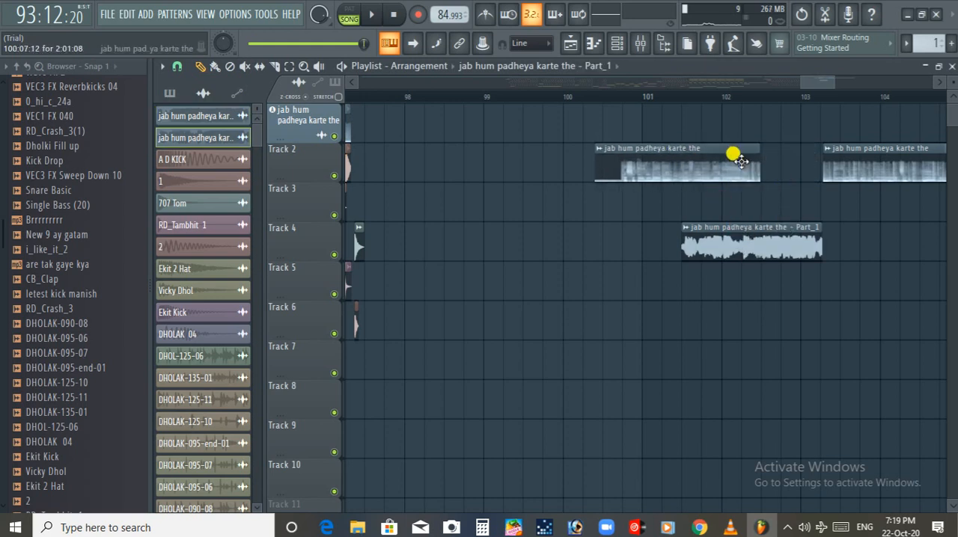
click(629, 201)
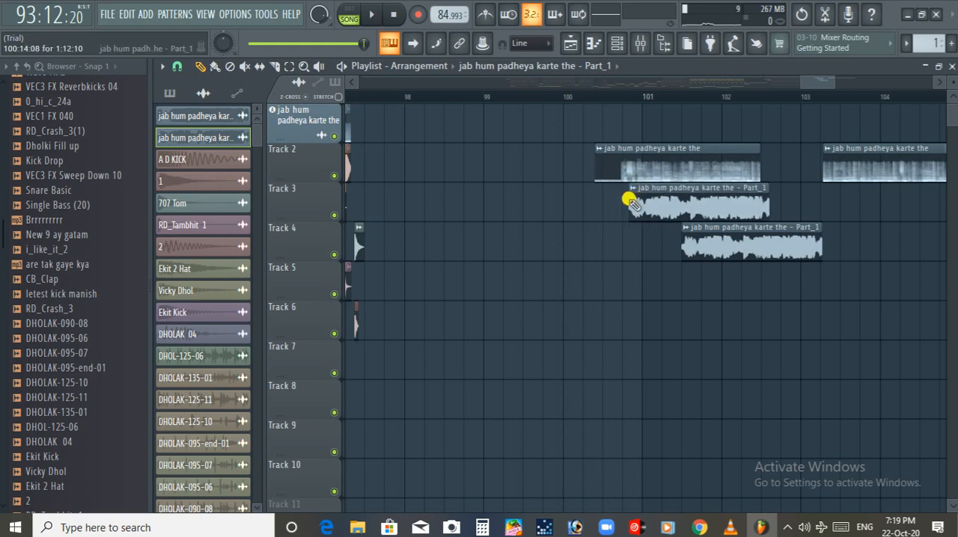
right_click(677, 199)
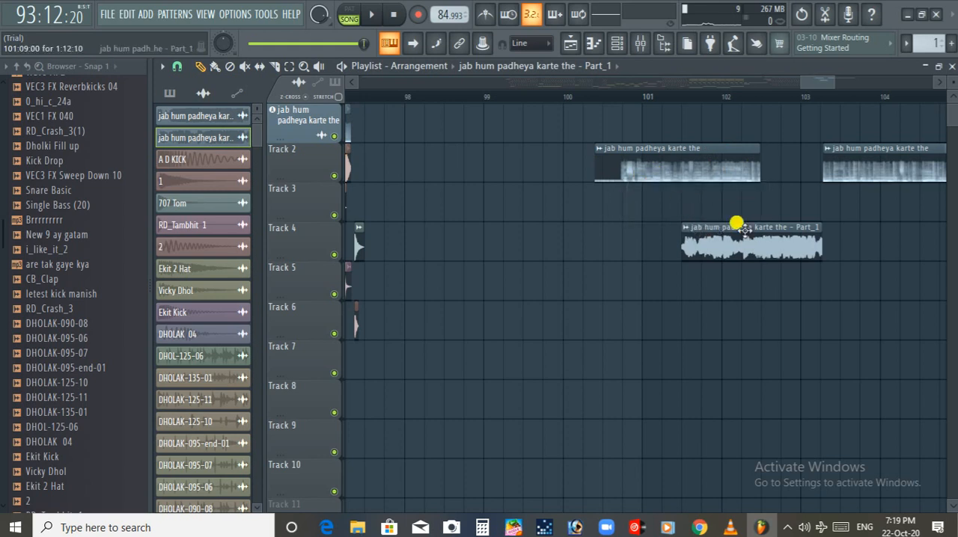
click(696, 290)
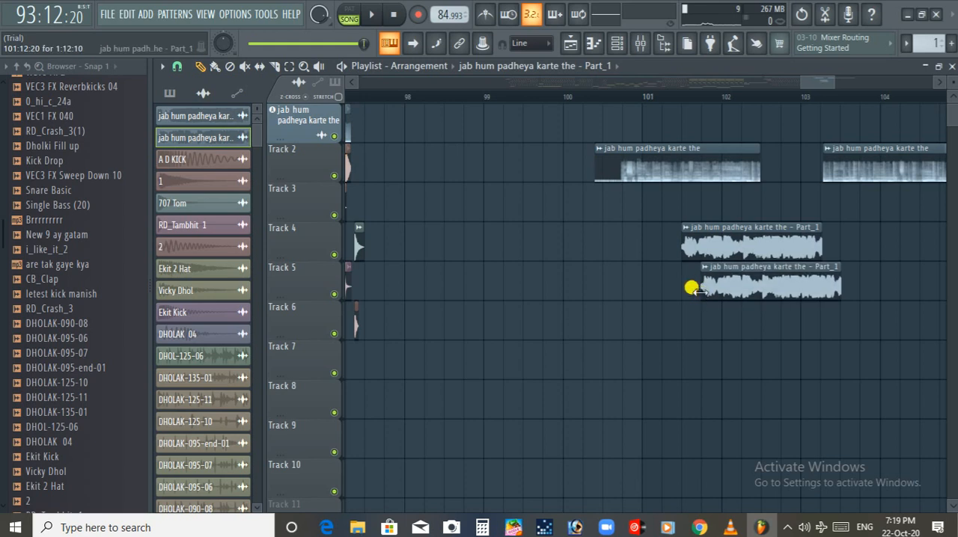
right_click(708, 272)
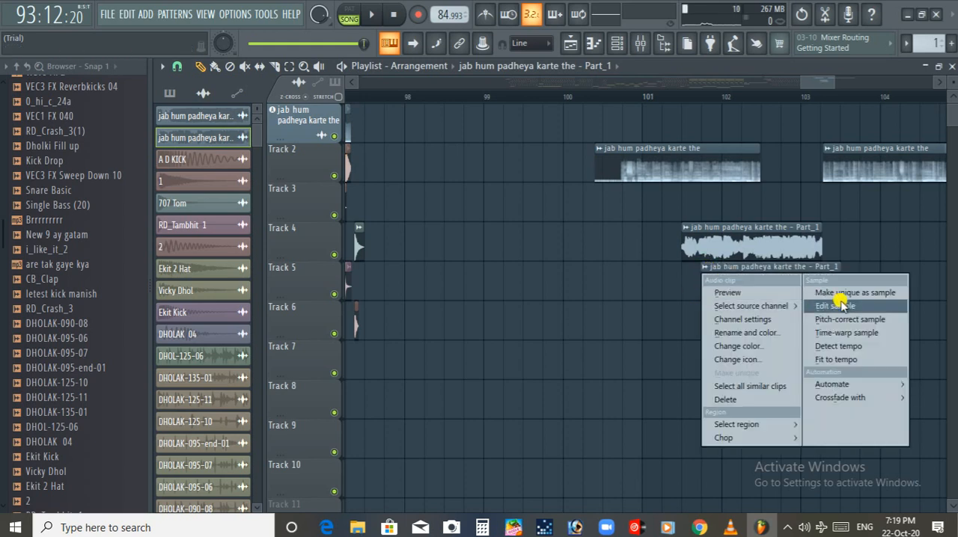
click(762, 238)
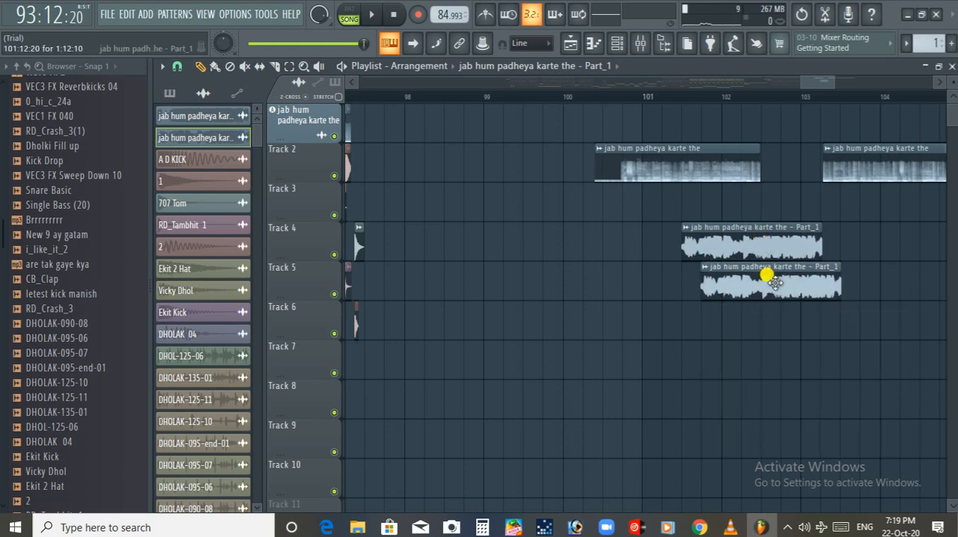
Delete the Part_1 clips on Tracks 4 and 5 and the song clip on Track 2 in bar 103
right_click(756, 228)
right_click(801, 267)
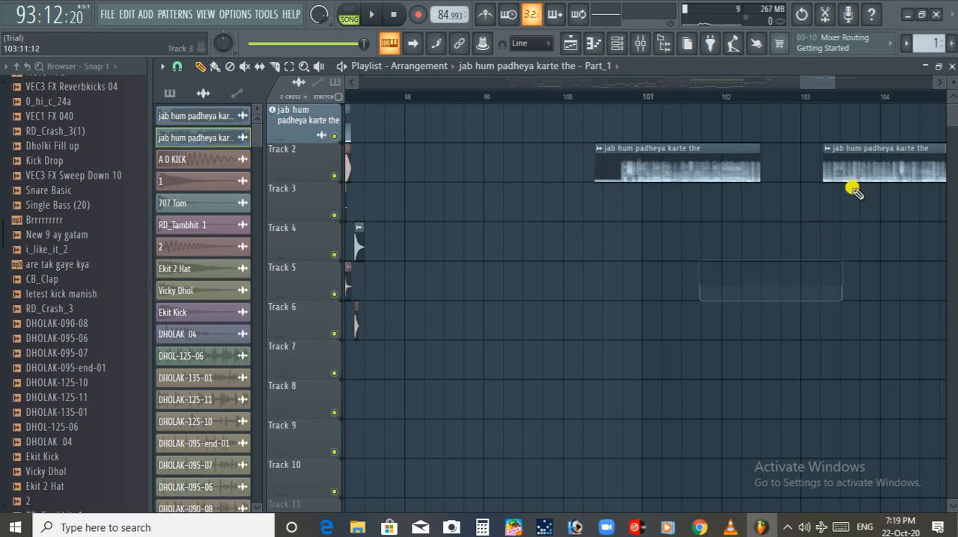
right_click(870, 158)
Extend the remaining song clip on Track 2 past bar 105 and slice it at about bars 102 and 103
drag(763, 165, 935, 131)
click(274, 66)
drag(689, 137, 688, 213)
drag(776, 133, 777, 223)
Copy the bar 102 slice to Track 3, make it unique as "jab hum padheya karte the - Part_2", and move it to Track 4
click(200, 66)
click(737, 160)
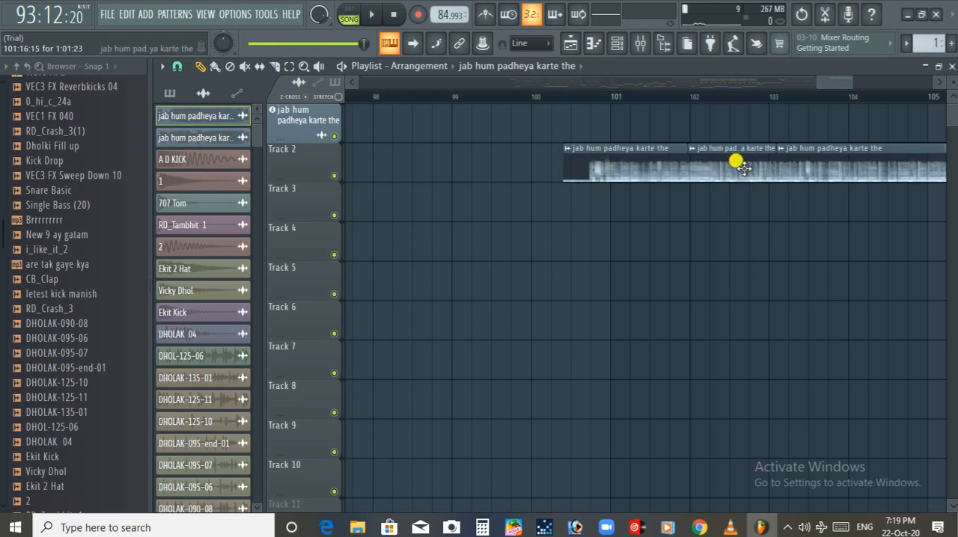
click(718, 217)
drag(723, 219, 758, 214)
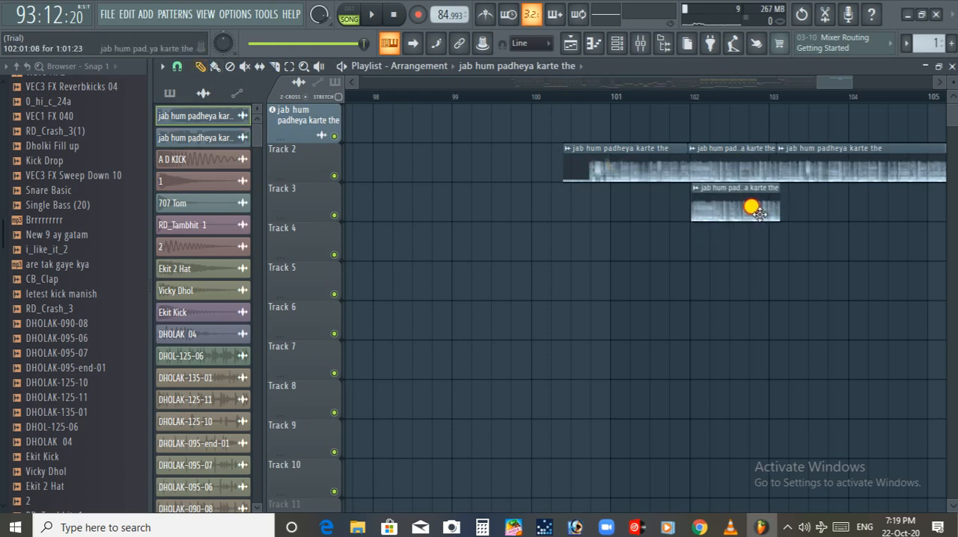
click(696, 190)
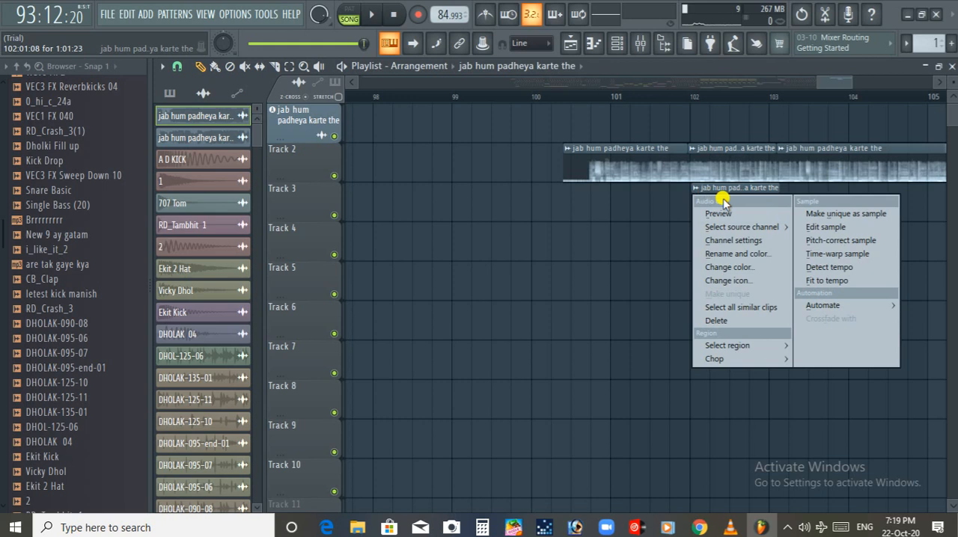
click(833, 214)
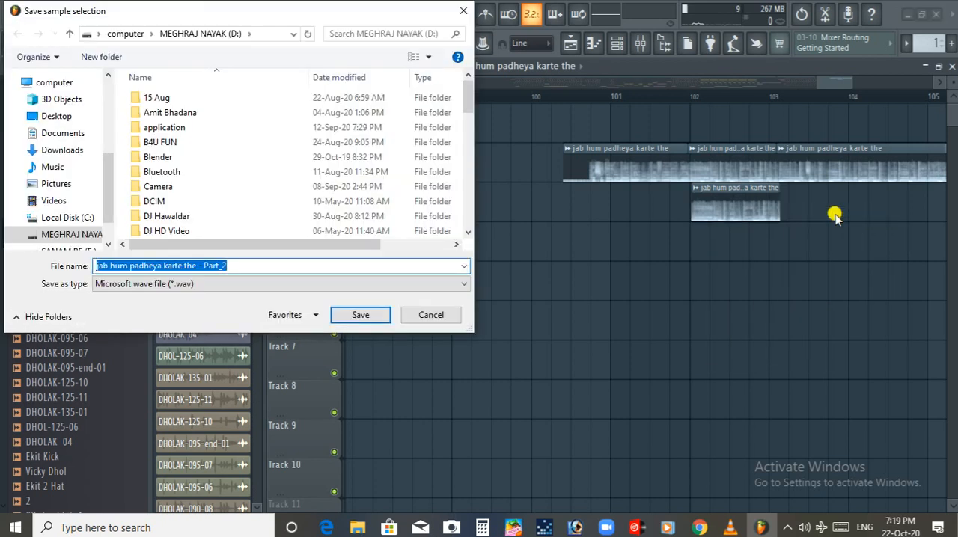
key(Return)
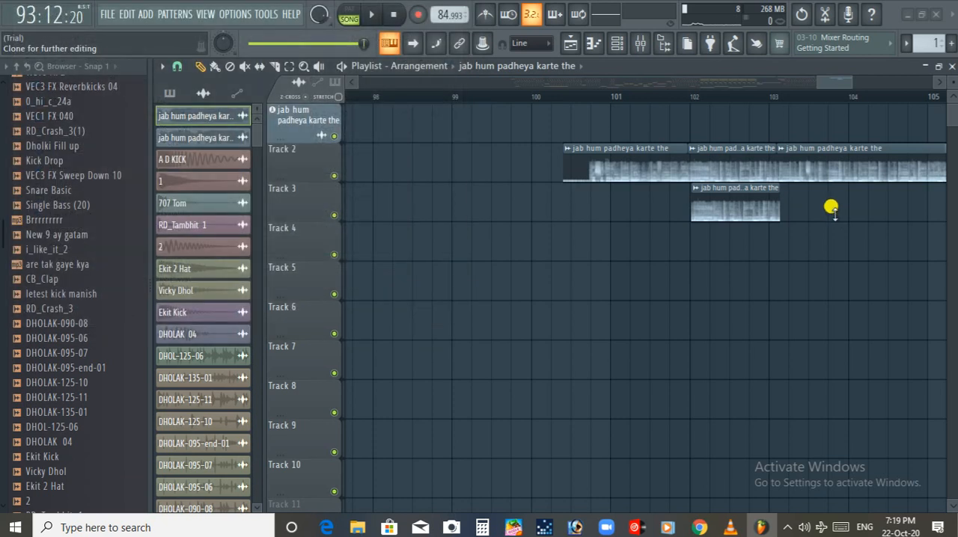
drag(746, 199, 746, 258)
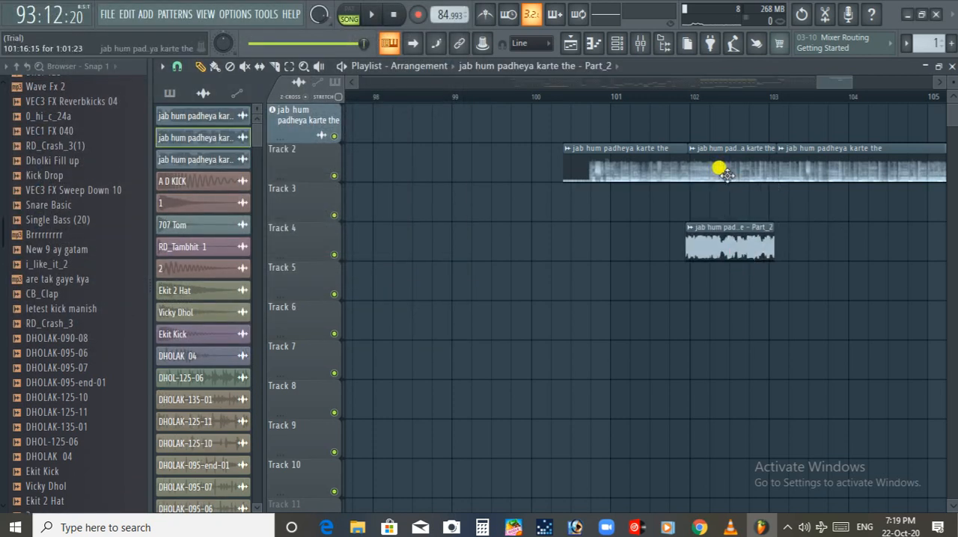
Delete the Part_2 clip on Track 4 and the three song slices on Track 2, and review the earlier arrangement
right_click(732, 243)
right_click(651, 173)
right_click(730, 170)
right_click(791, 169)
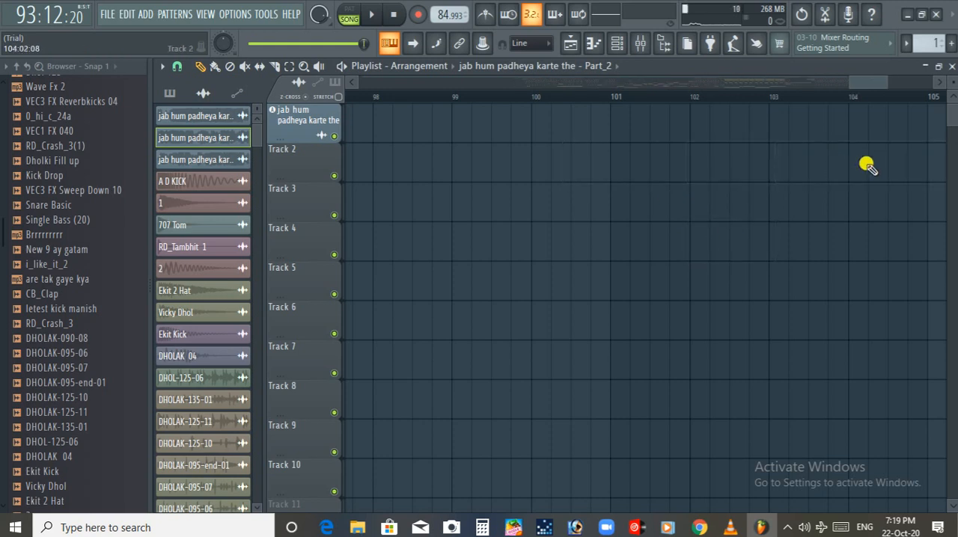
ctrl+scroll(774, 215, down, 2)
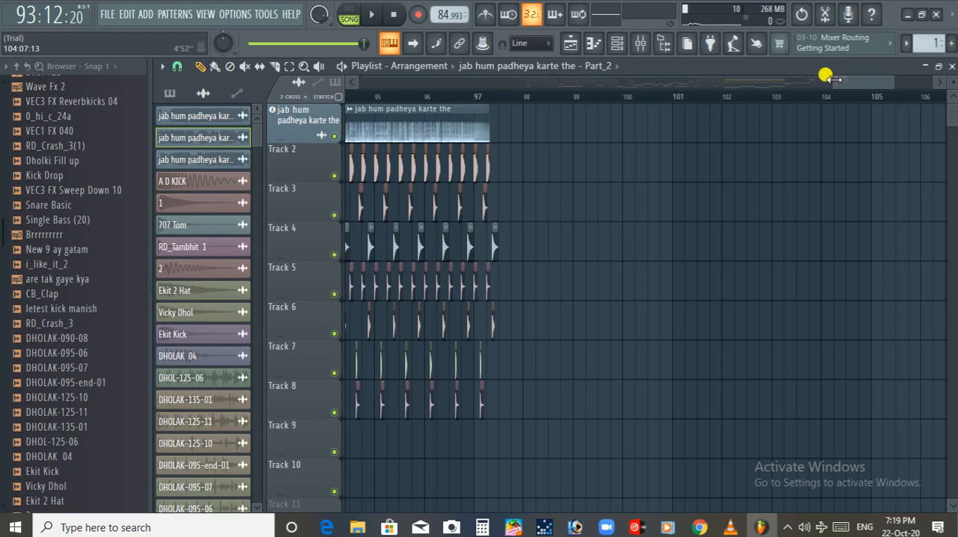
drag(825, 81, 599, 86)
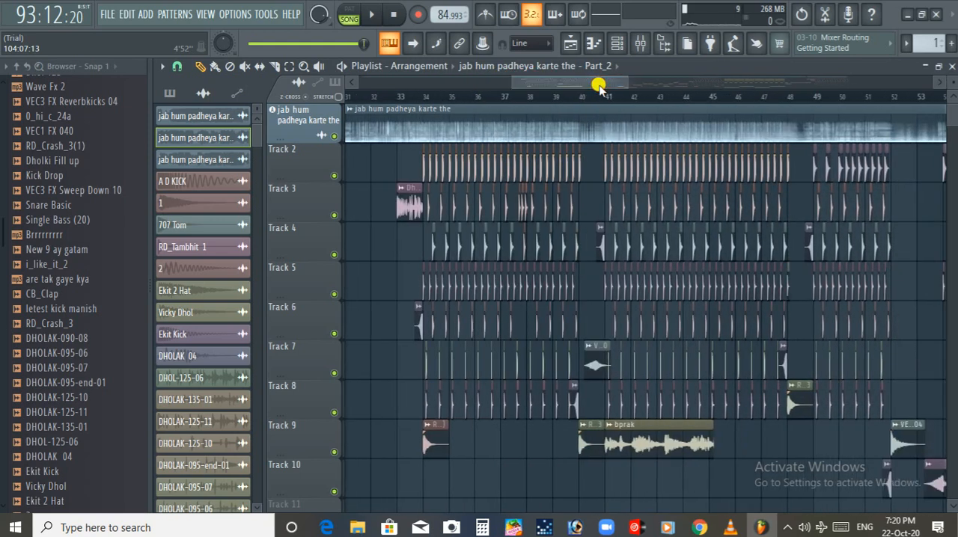